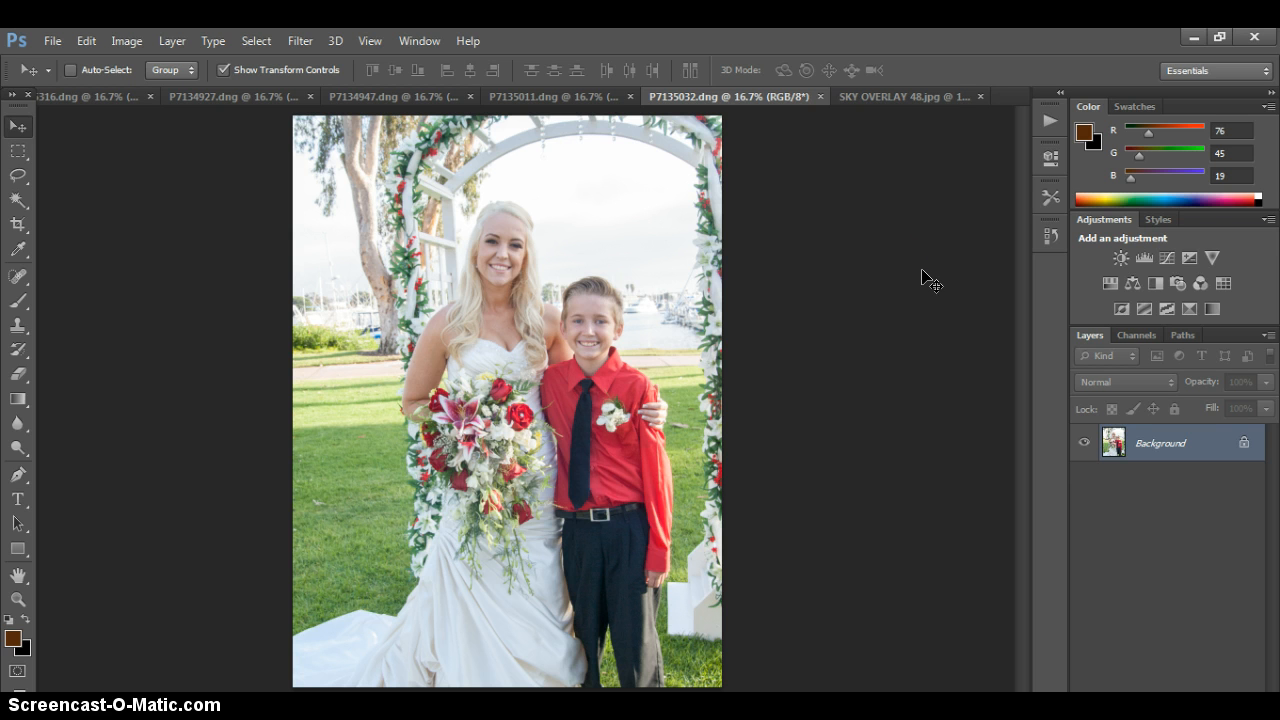
Copy the SKY OVERLAY 48.jpg image into the P7135032.dng wedding photo as a layer, accepting the color profile conversion.
left_click_drag(870, 242, 941, 125)
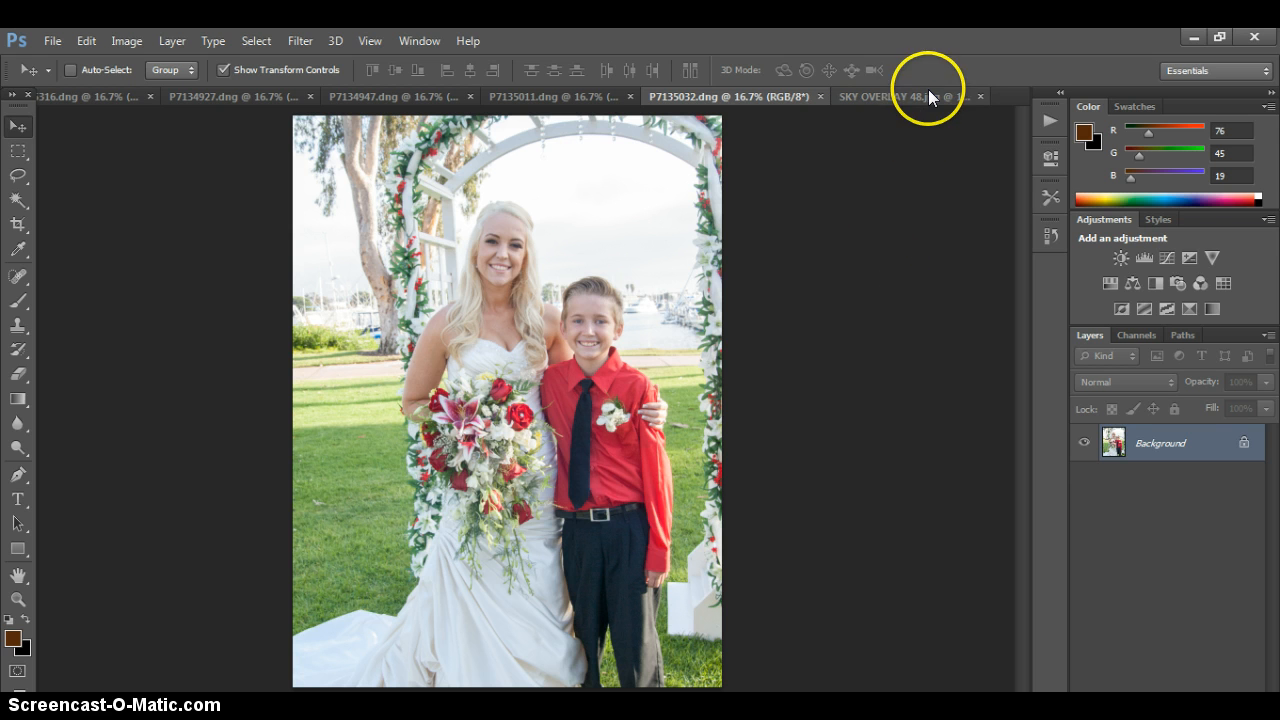
left_click(928, 96)
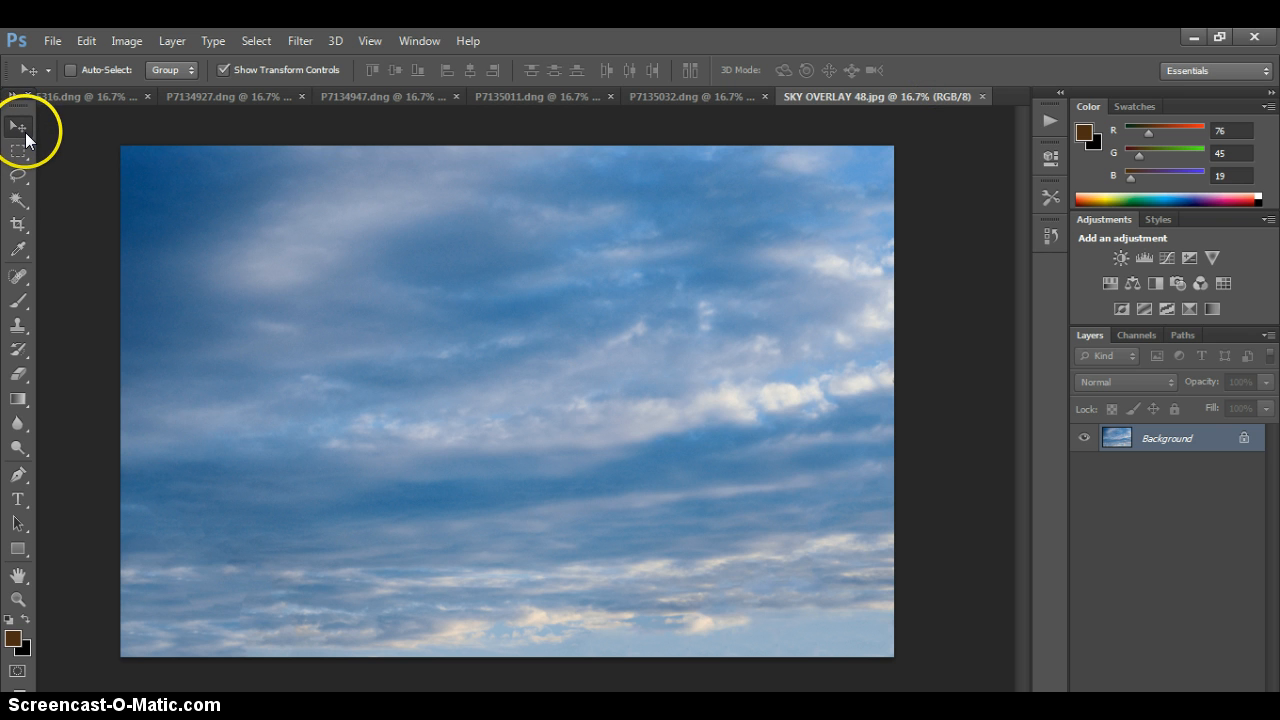
left_click(472, 330)
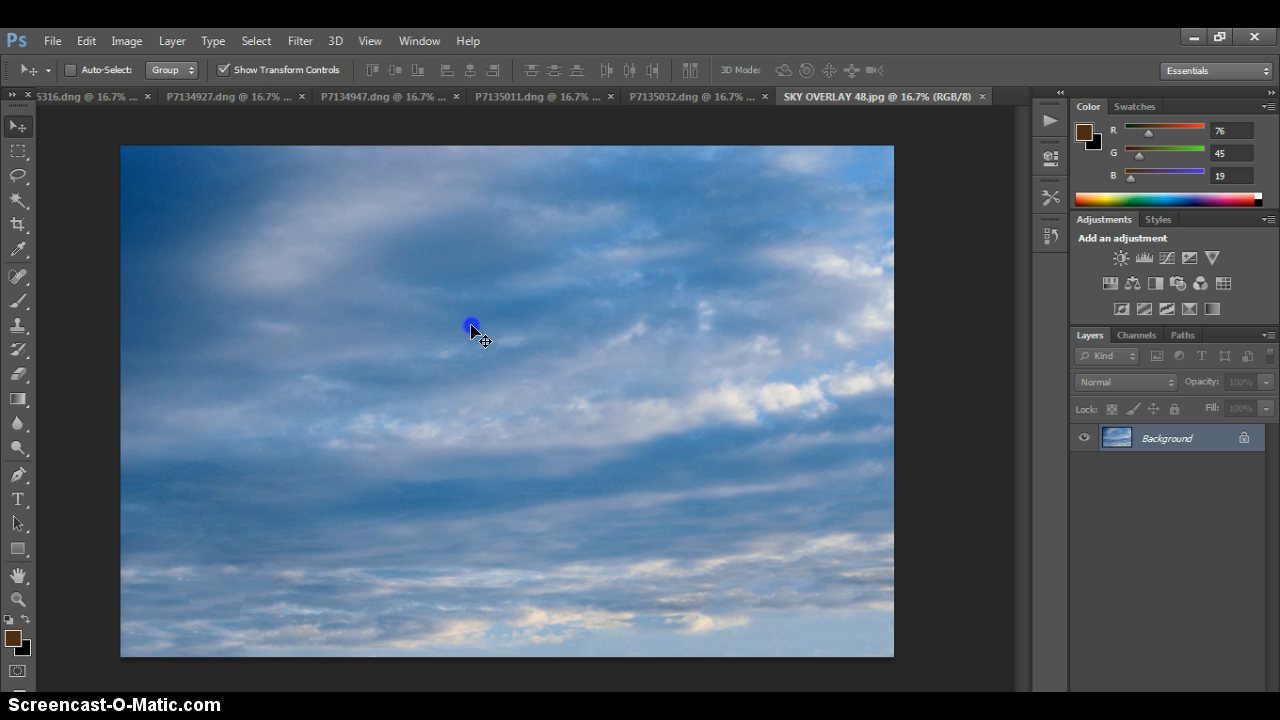
left_click_drag(472, 330, 634, 289)
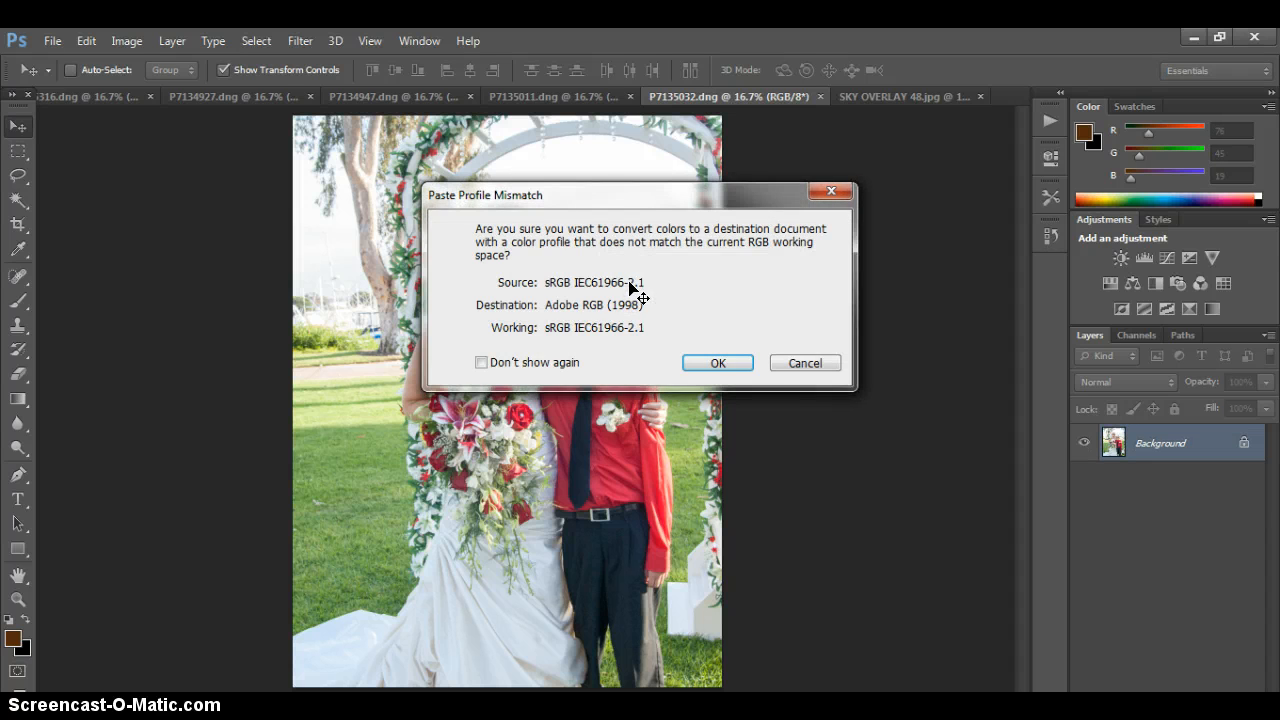
left_click(717, 363)
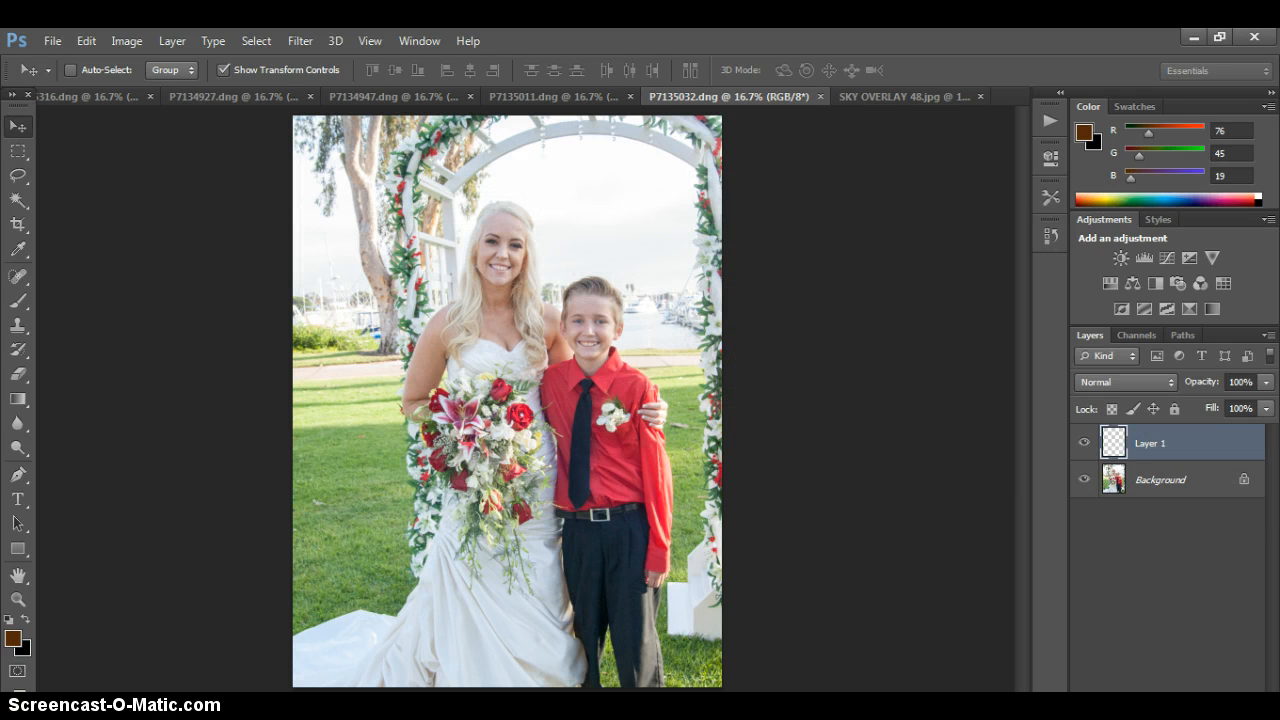
Position the sky layer over the upper part of the photo and set its opacity to 57%.
left_click_drag(600, 366, 434, 240)
left_click_drag(556, 368, 543, 417)
left_click_drag(1266, 381, 1264, 410)
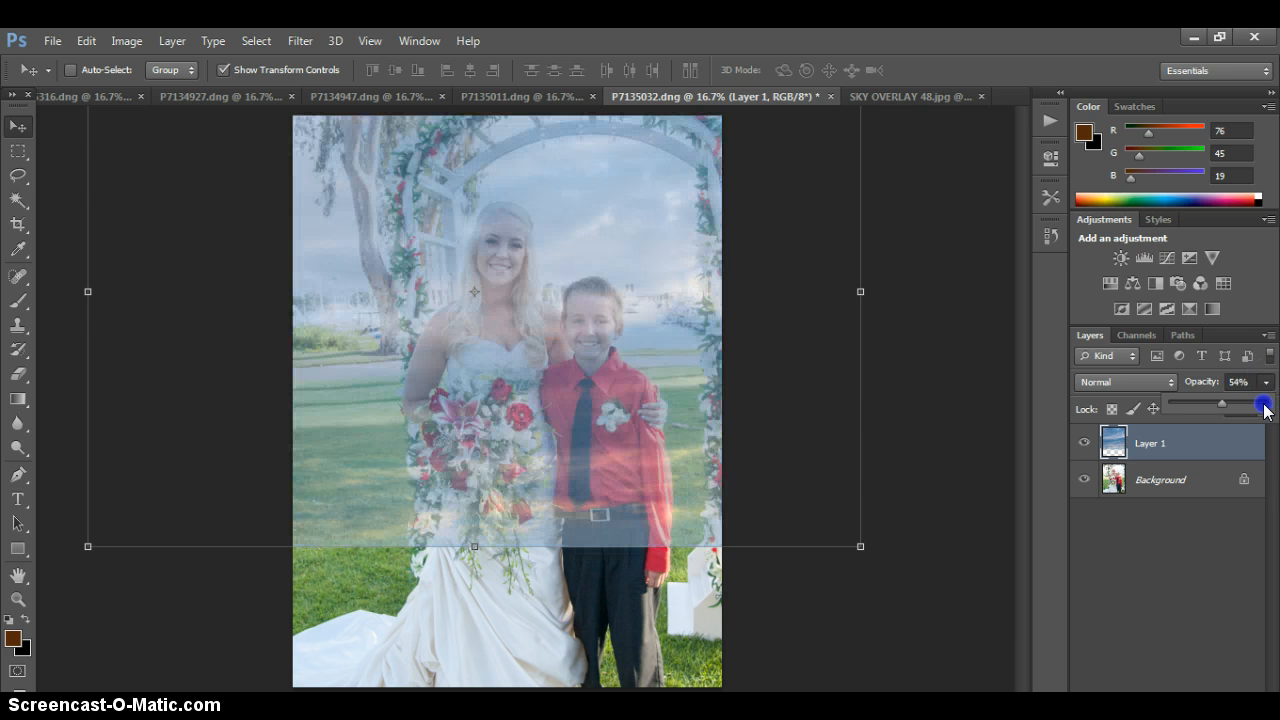
left_click_drag(1264, 410, 1224, 404)
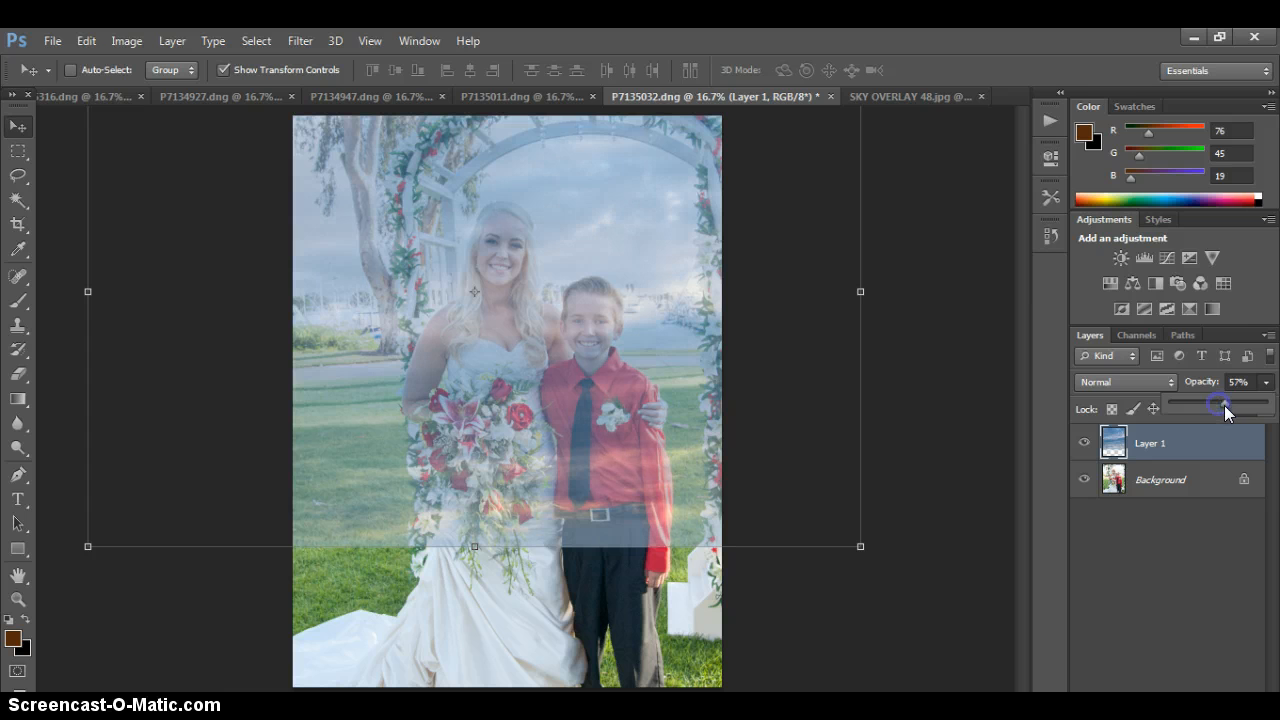
Scale the sky layer to 91.60% width and 85.11% height and center it across the upper part of the photo.
left_click(860, 545)
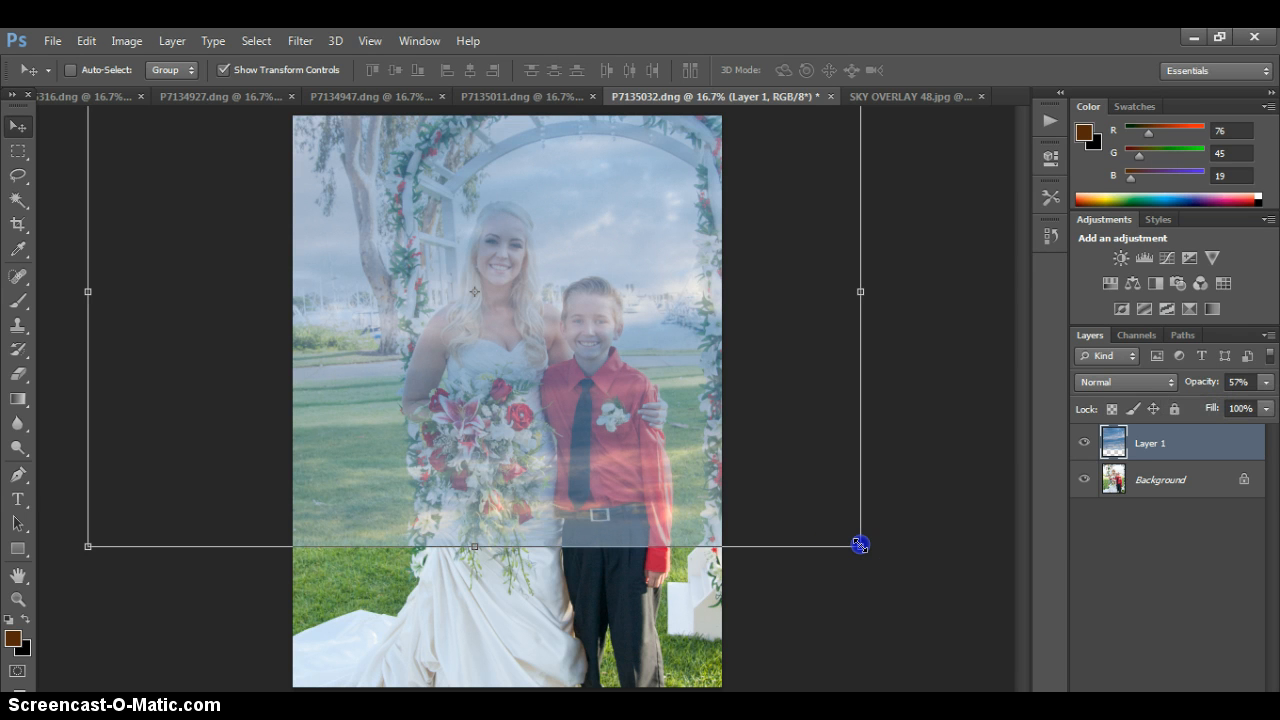
left_click_drag(860, 545, 795, 469)
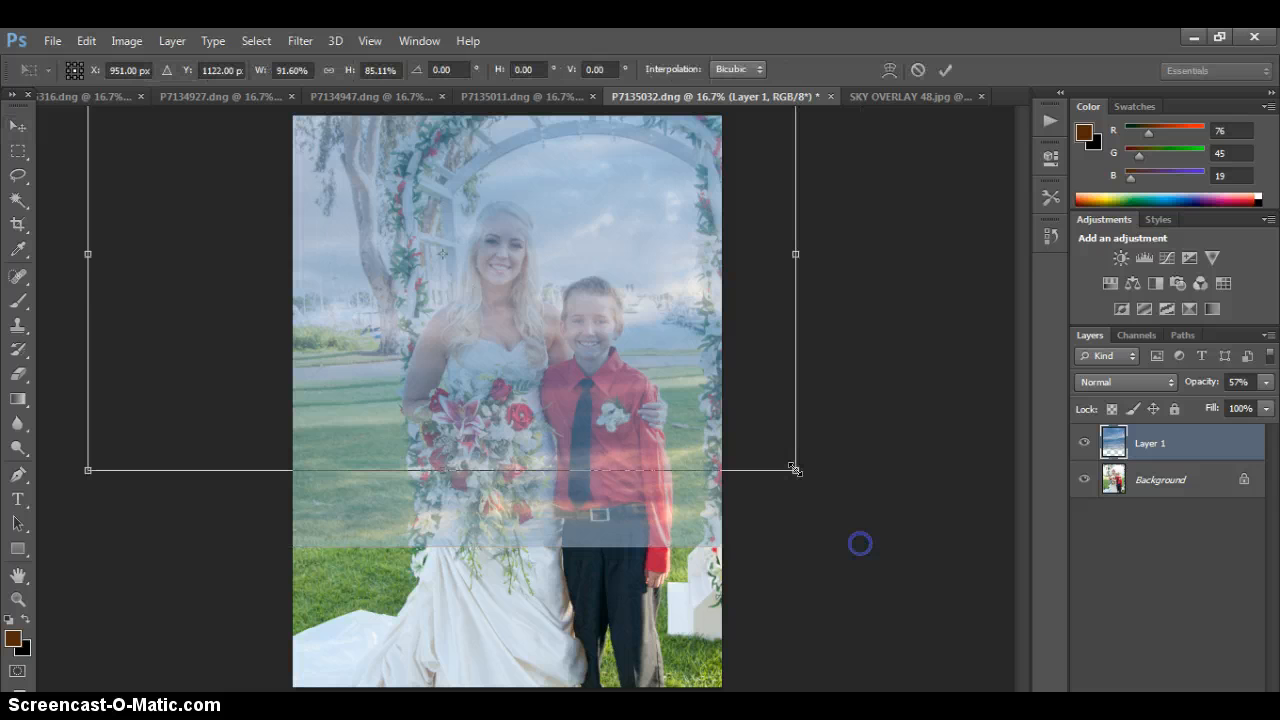
left_click(697, 357)
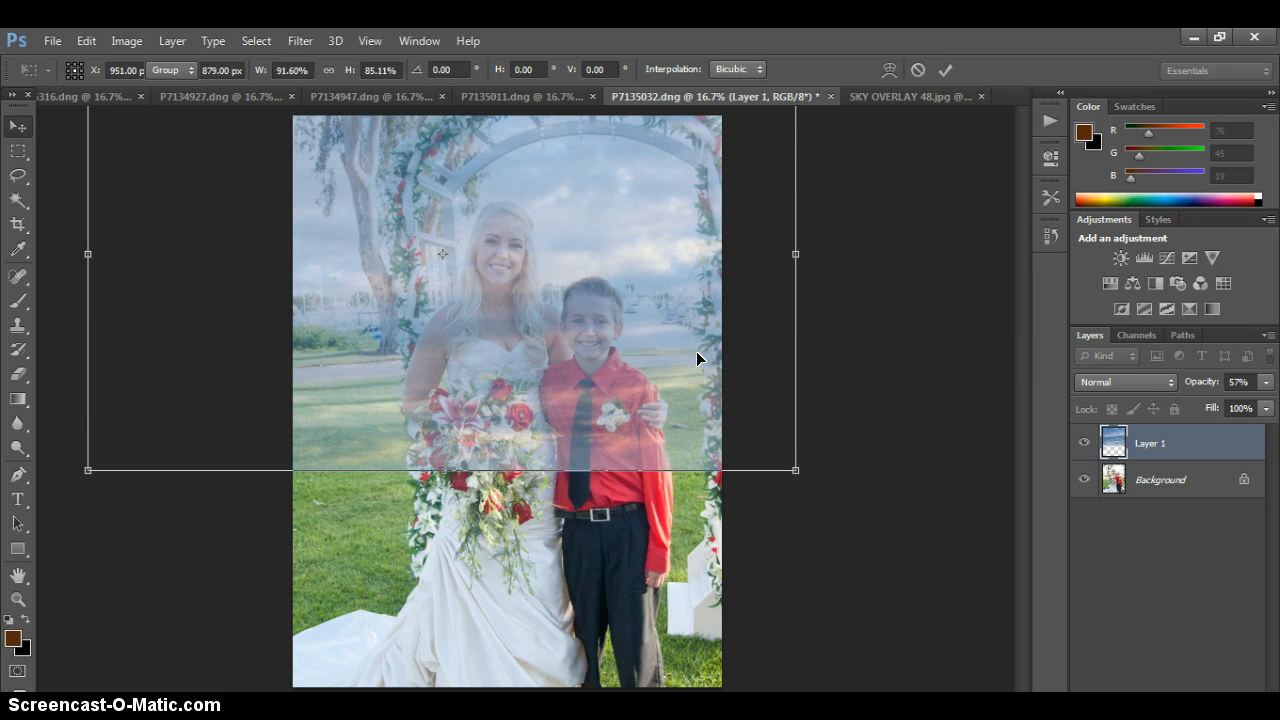
left_click(585, 330)
left_click_drag(585, 333, 629, 330)
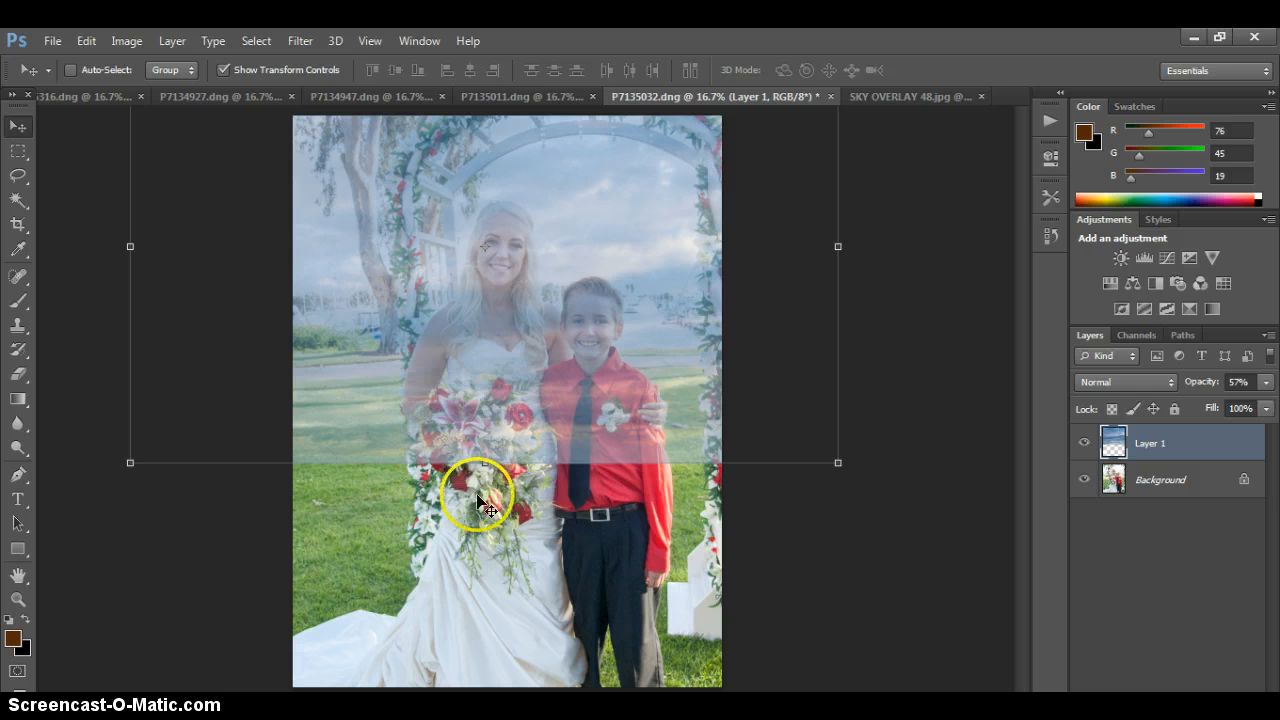
Add a white layer mask to the sky layer, Layer 1.
left_click(1198, 451)
left_click(765, 400)
left_click(1149, 702)
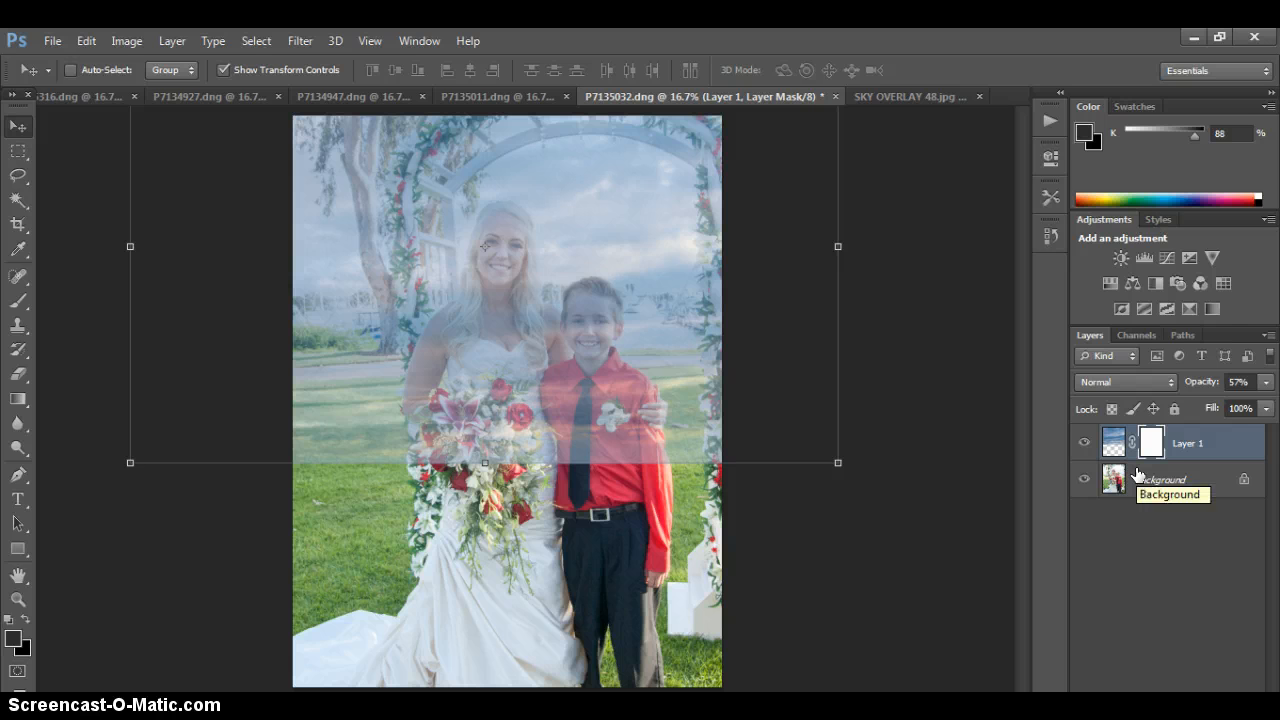
Activate the Gradient tool with the Foreground to Transparent preset.
key("g")
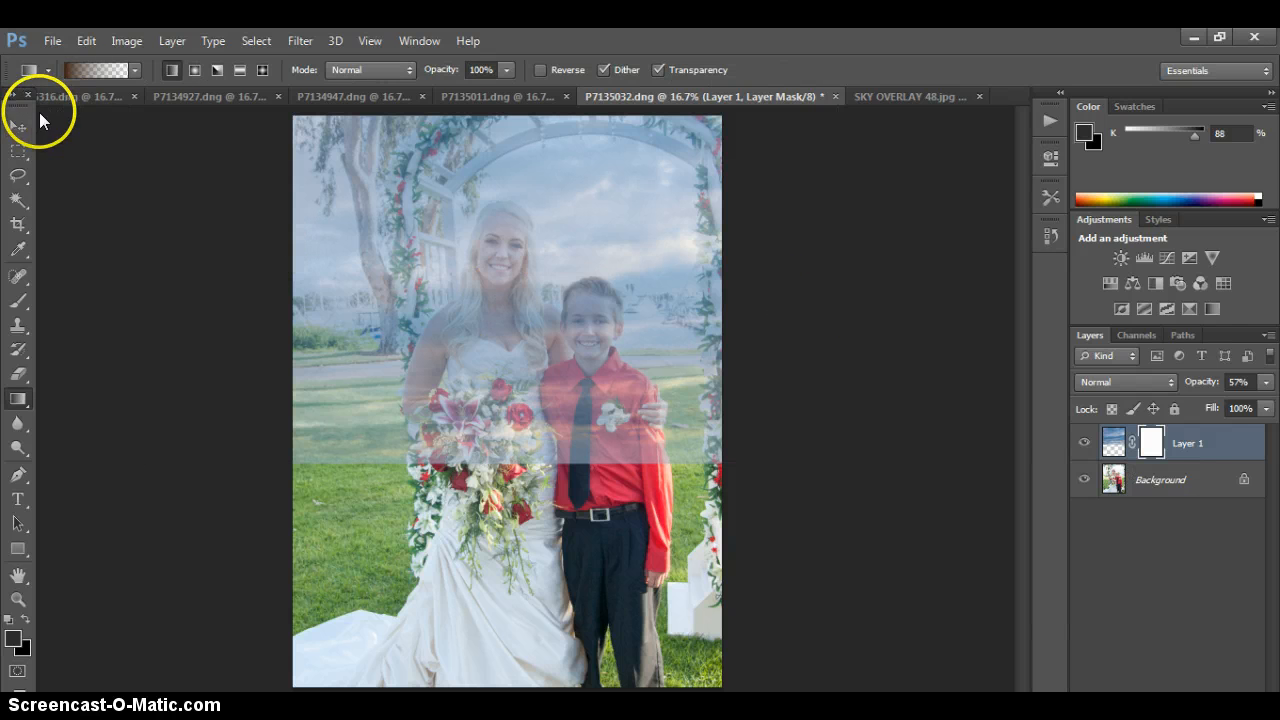
left_click(134, 70)
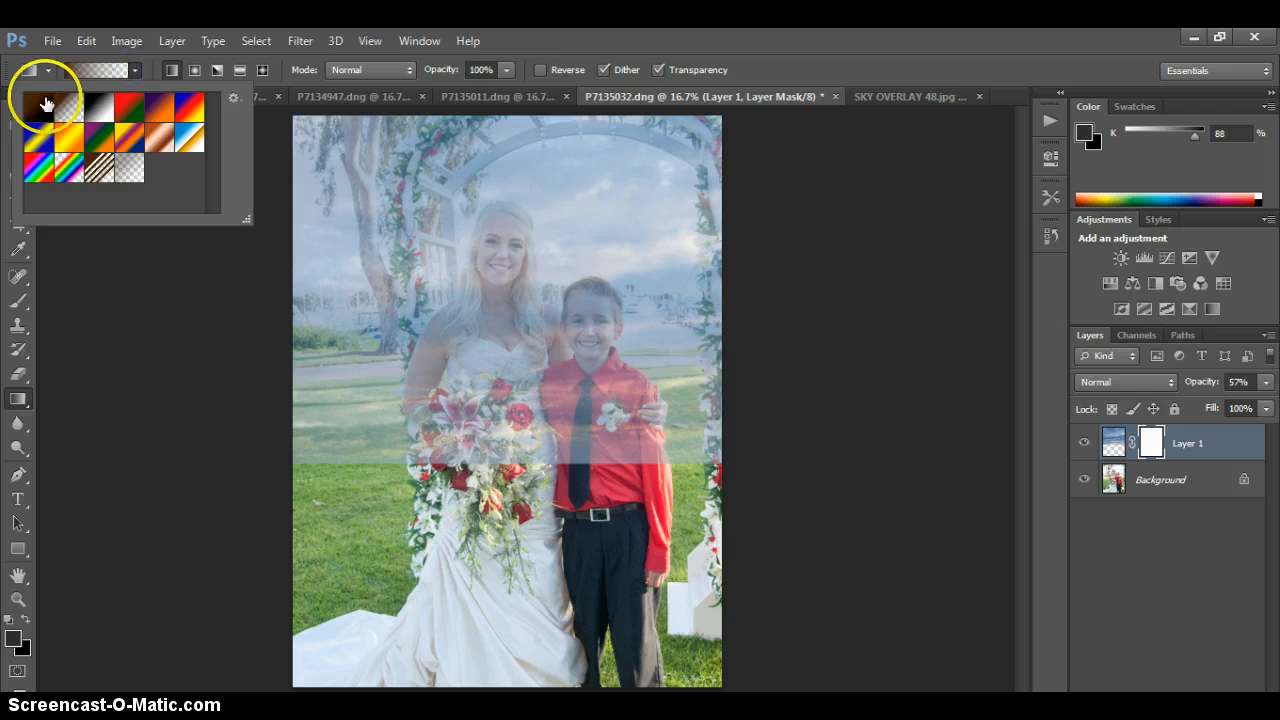
left_click(74, 116)
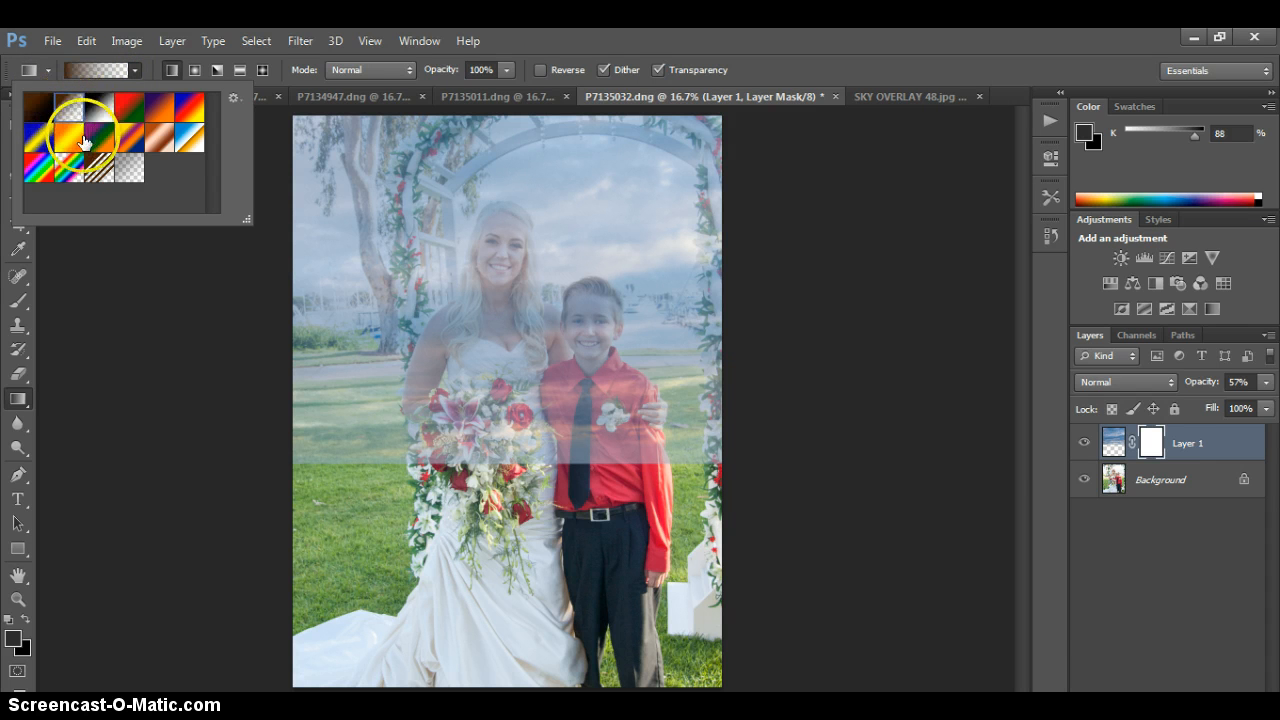
left_click(37, 107)
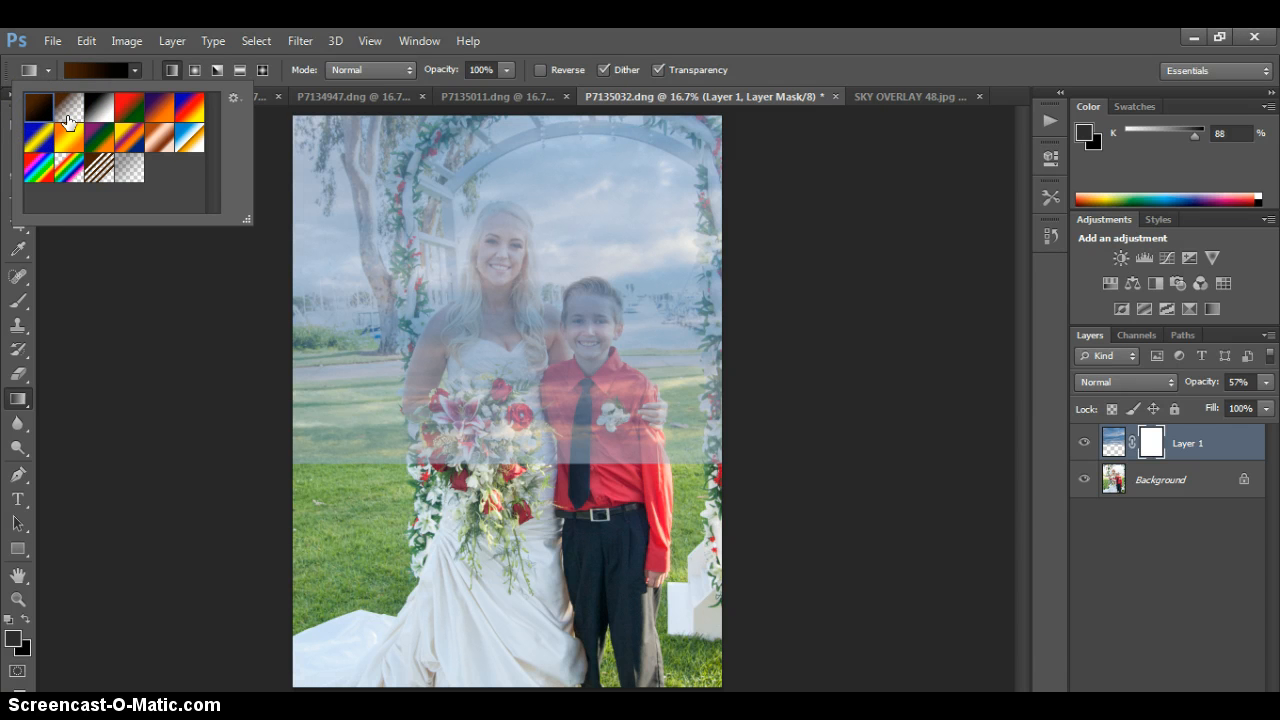
left_click(68, 115)
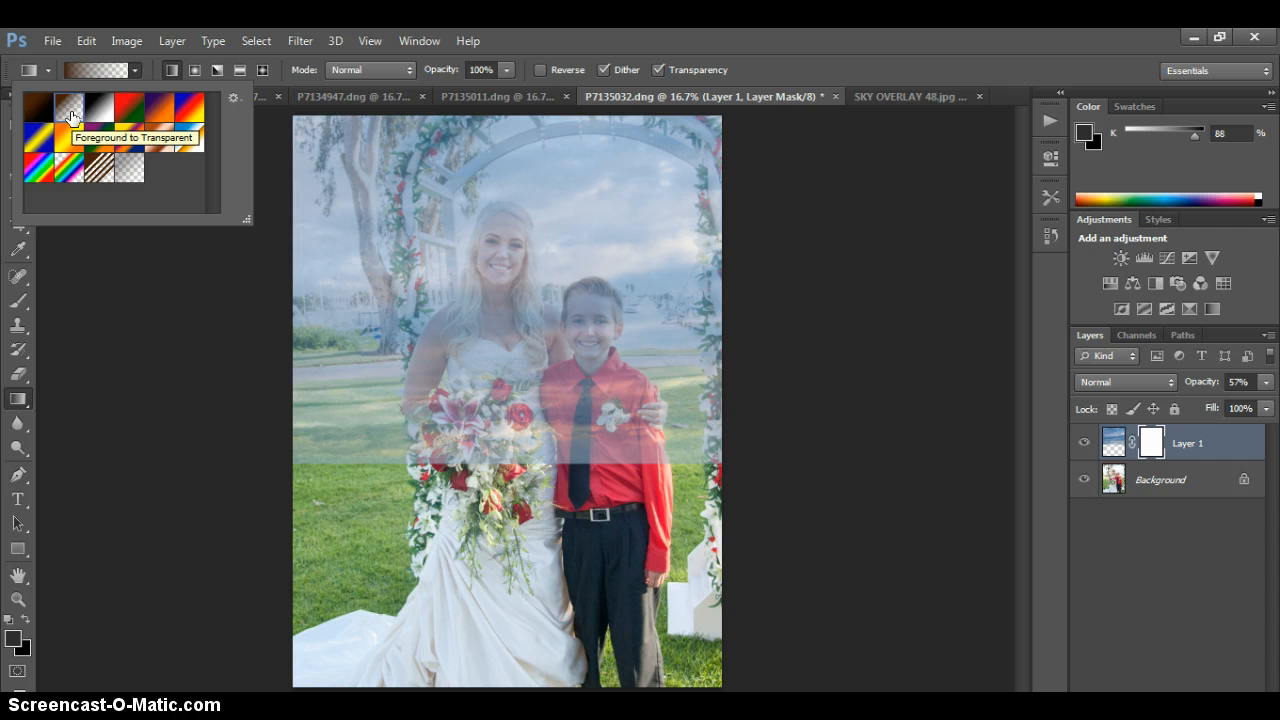
double_click(70, 117)
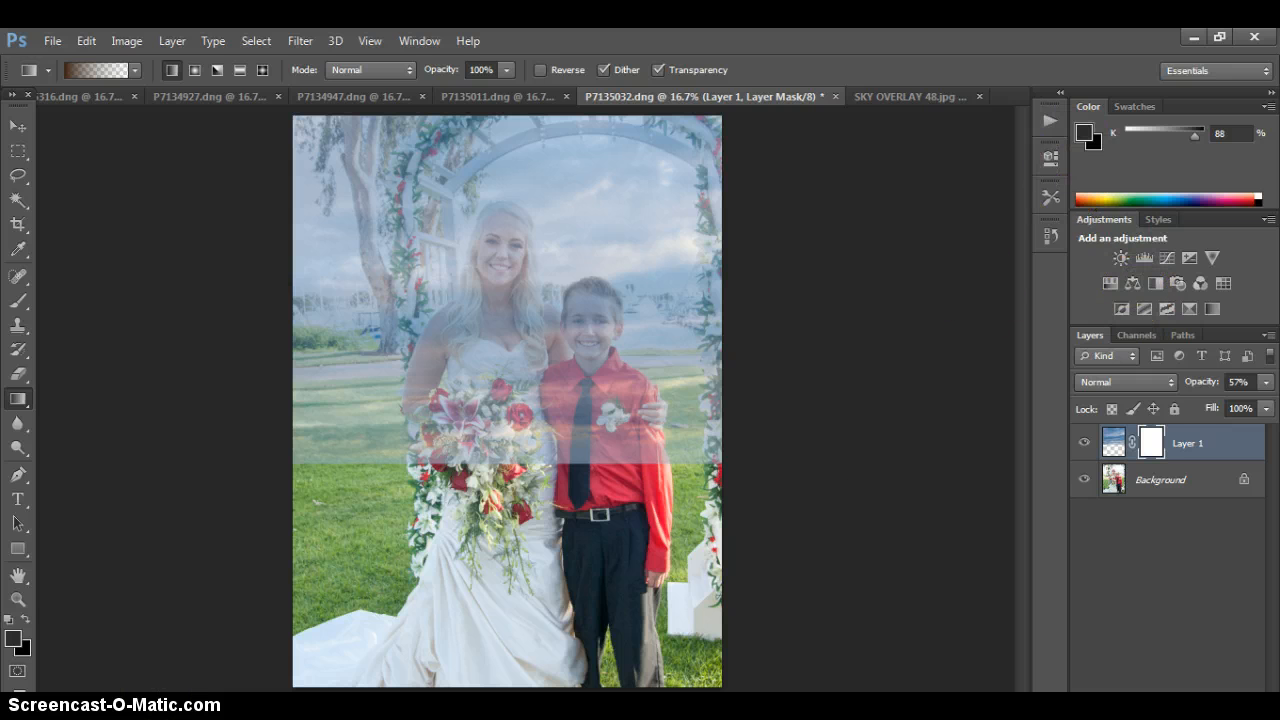
Set the foreground color to black and the background color to white.
left_click(1089, 131)
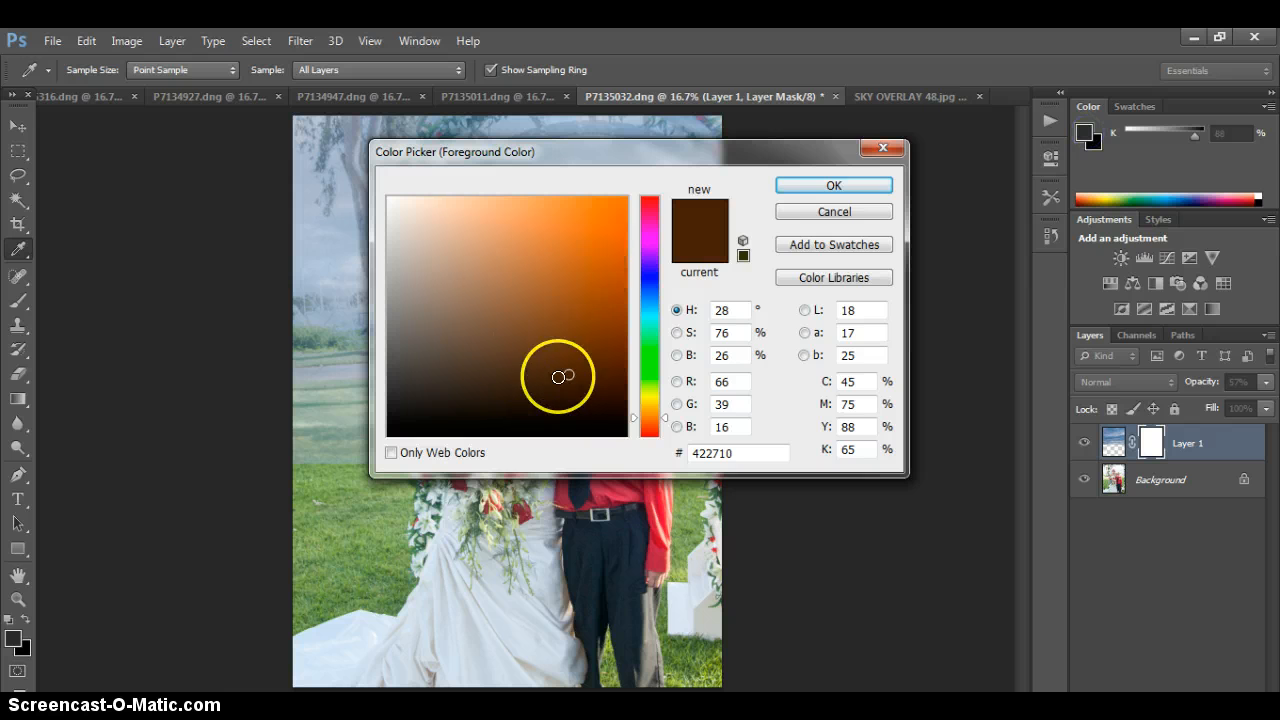
left_click_drag(571, 377, 630, 439)
left_click(872, 182)
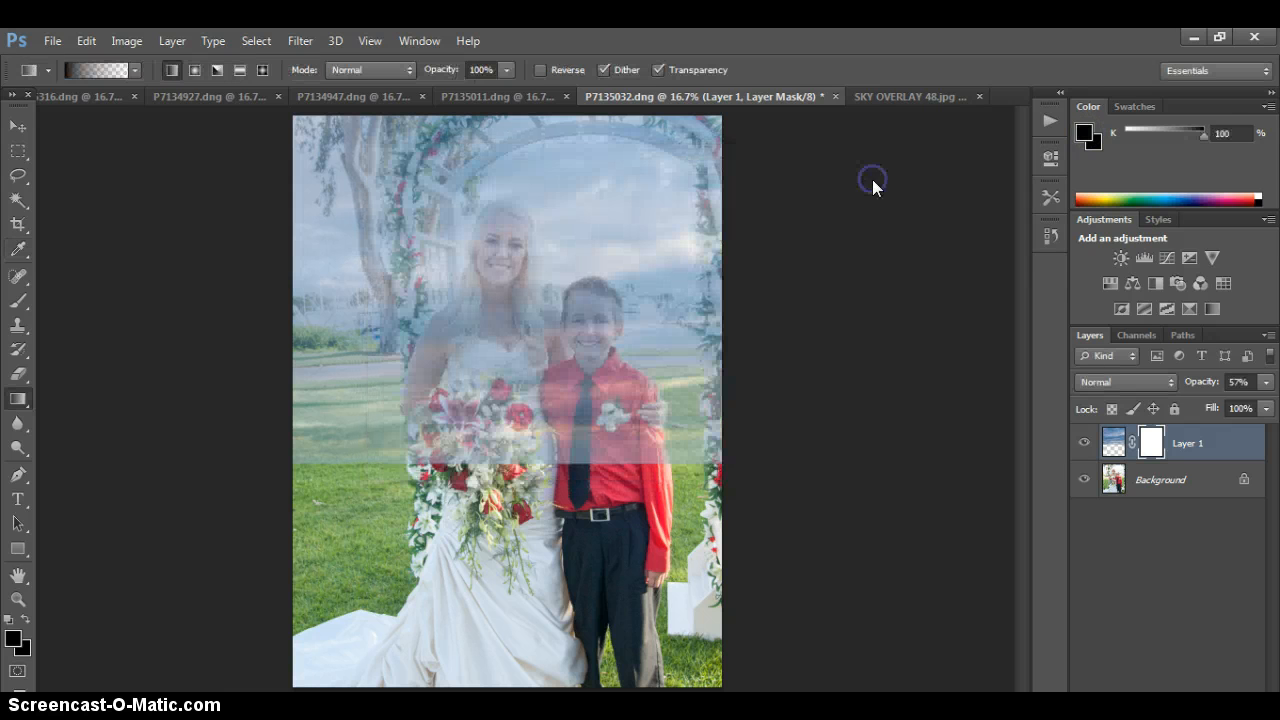
left_click(1100, 141)
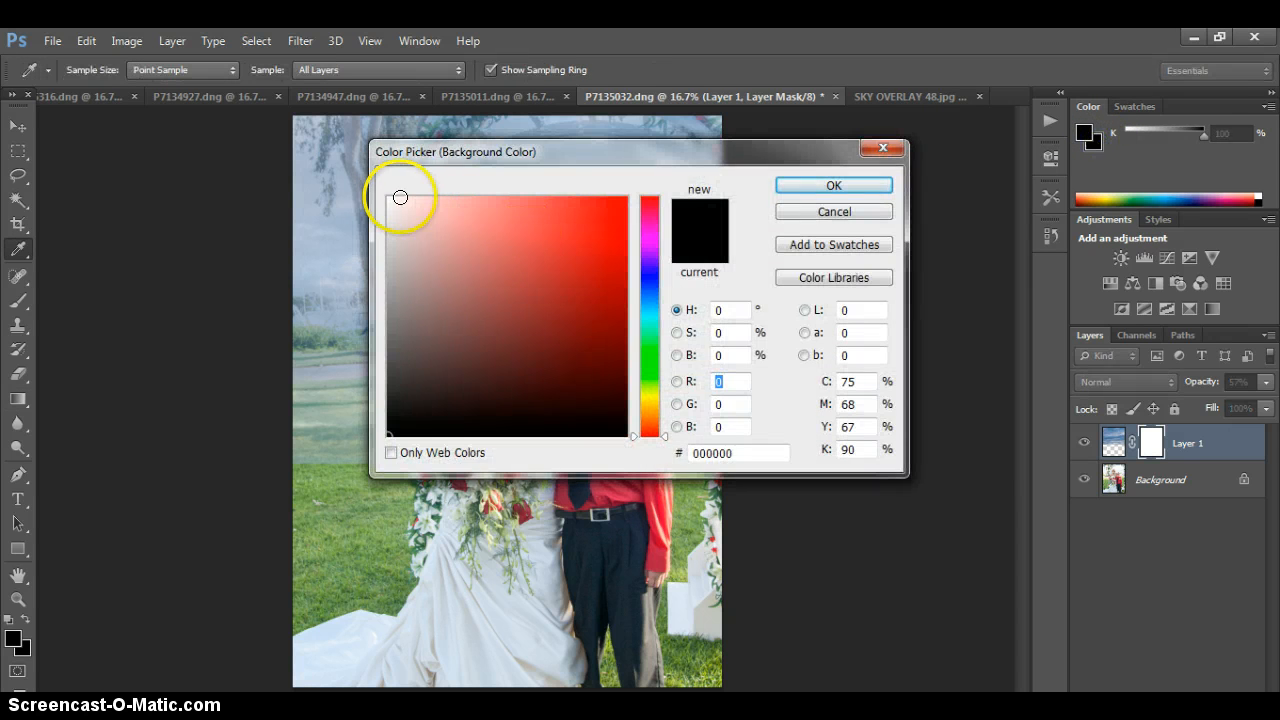
left_click(388, 199)
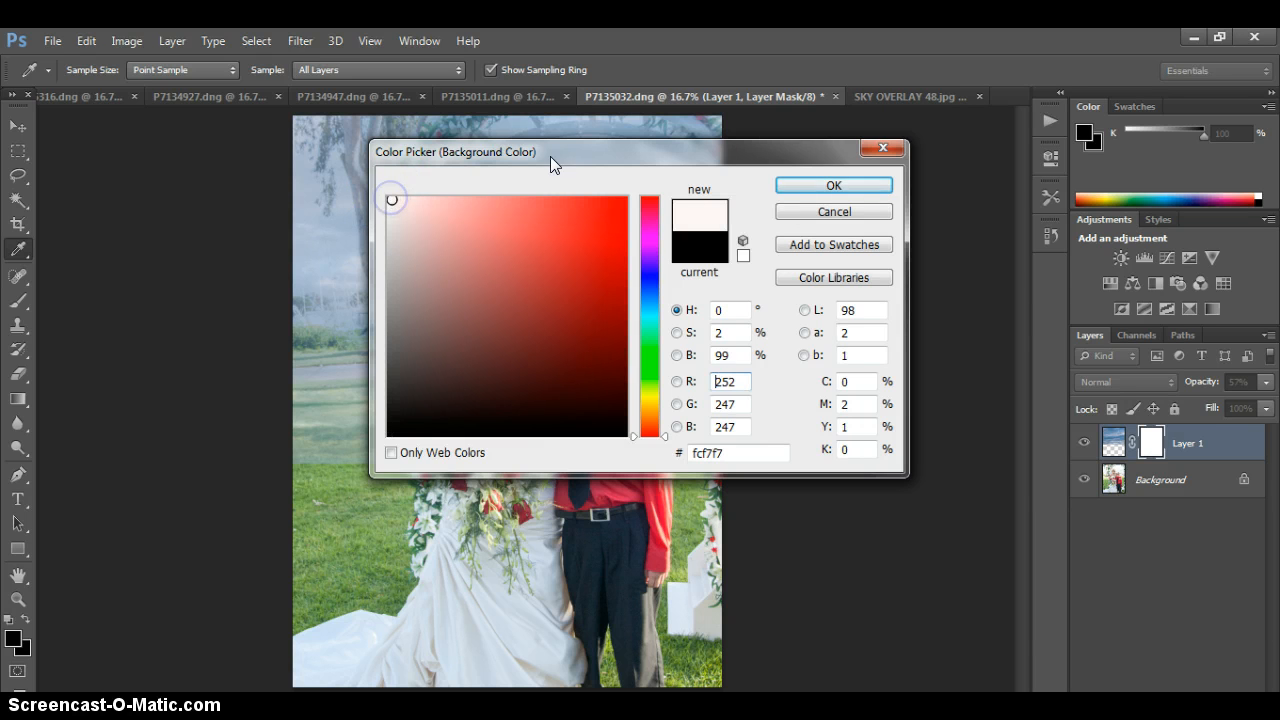
left_click(389, 196)
left_click(808, 185)
Draw a vertical gradient on the sky layer's mask from the bride's waist up past the photo's upper edge.
key("g")
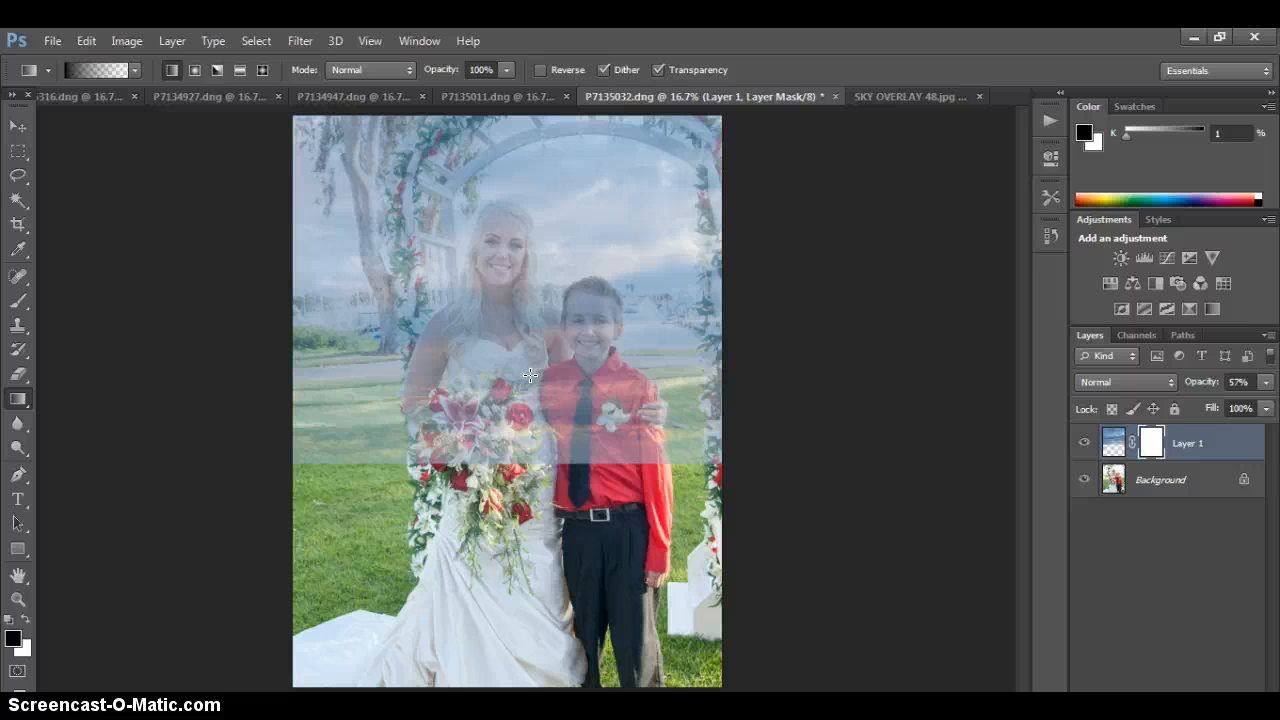
left_click_drag(530, 375, 527, 100)
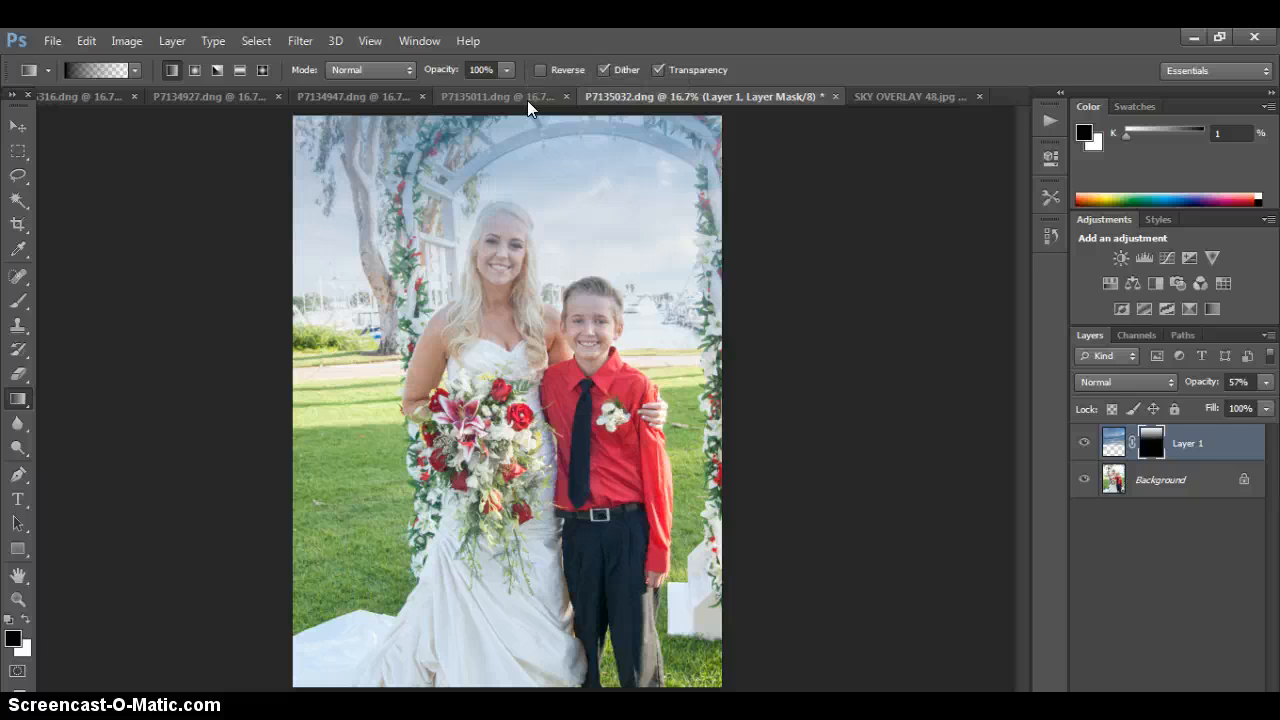
left_click(112, 240)
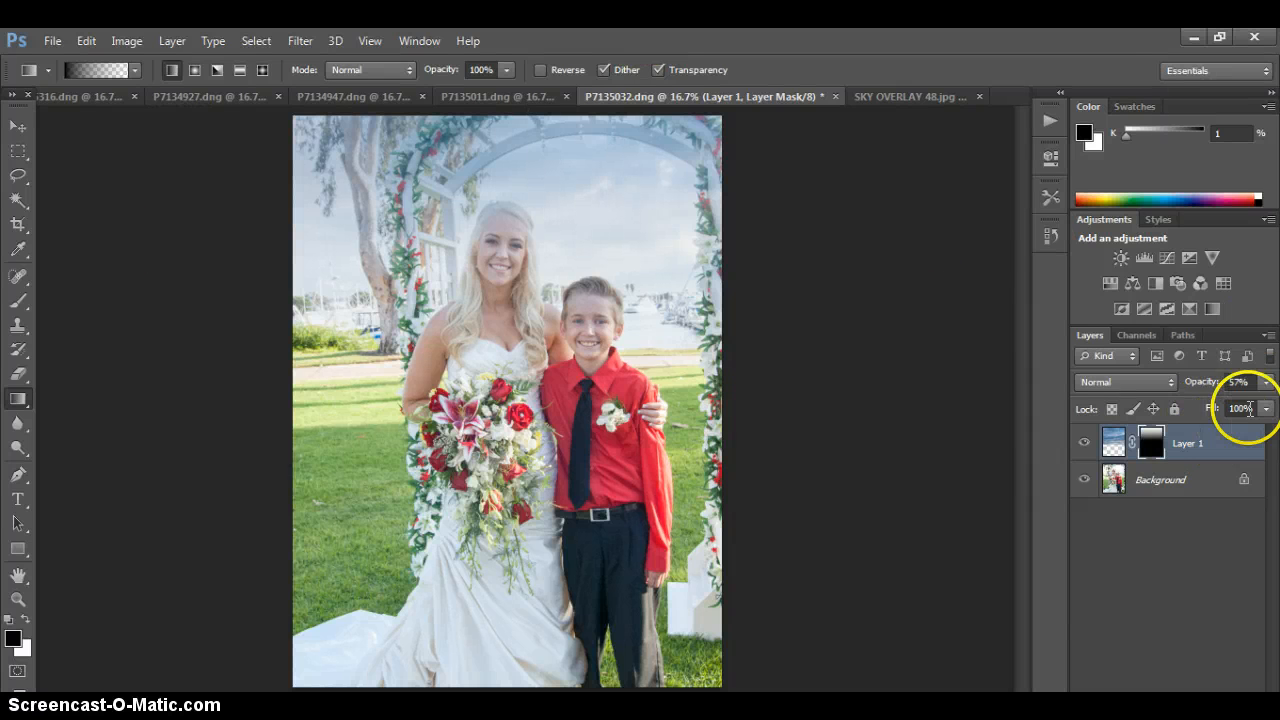
Set the opacity of the masked sky layer to 62%.
left_click(1264, 383)
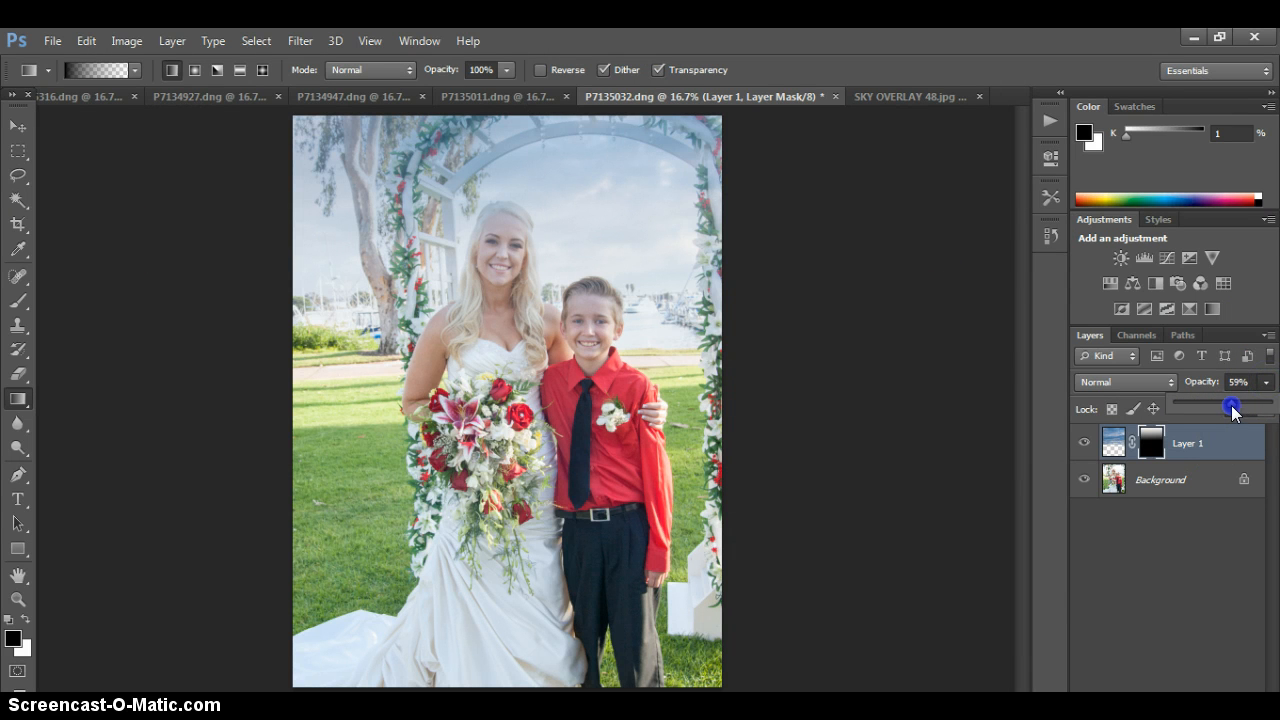
mouse_move(1233, 405)
left_mouse_down()
mouse_move(1252, 413)
mouse_move(1236, 413)
left_mouse_up()
left_click(1266, 382)
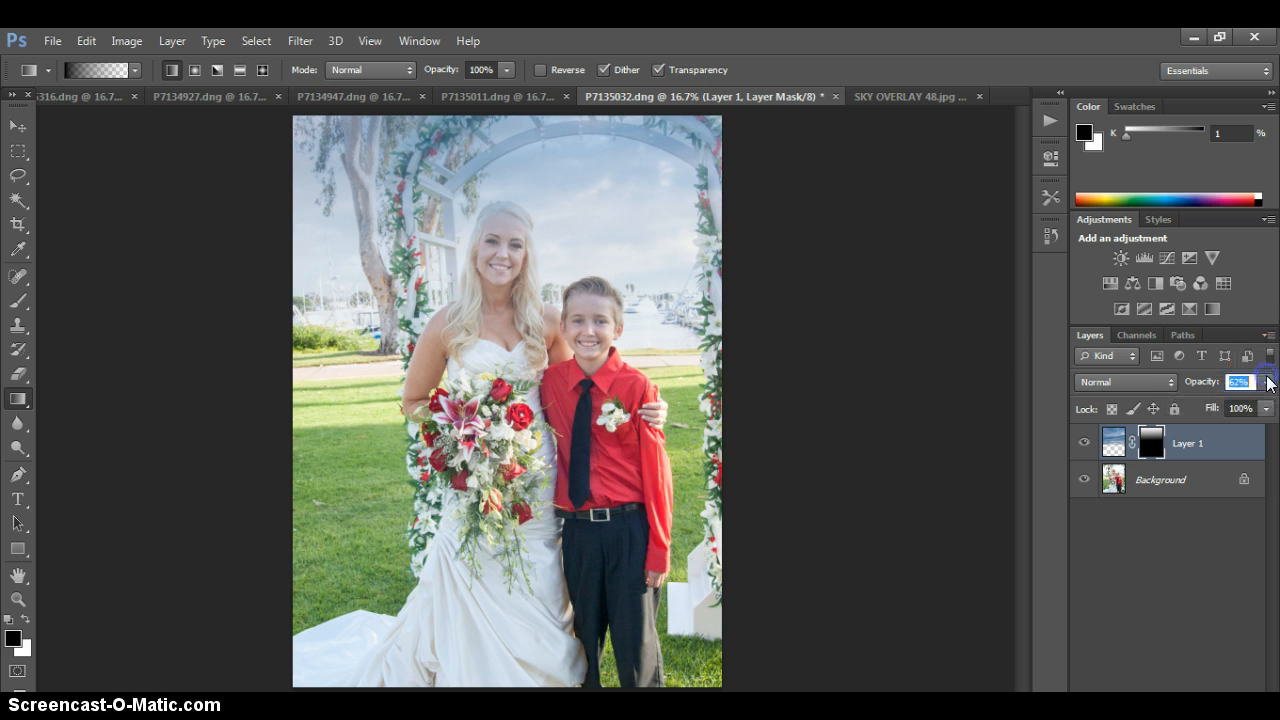
Undo the last opacity change and the gradient on the sky layer's mask.
left_click(72, 45)
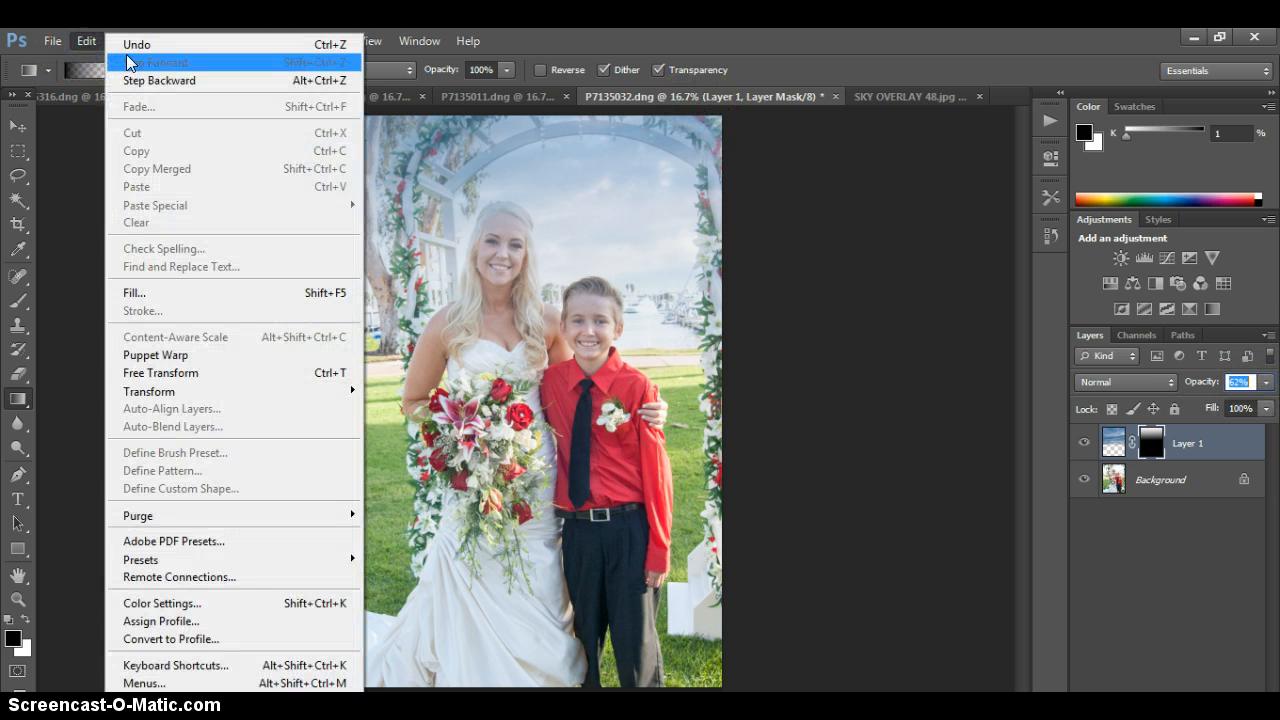
left_click(134, 45)
left_click(76, 38)
left_click(134, 45)
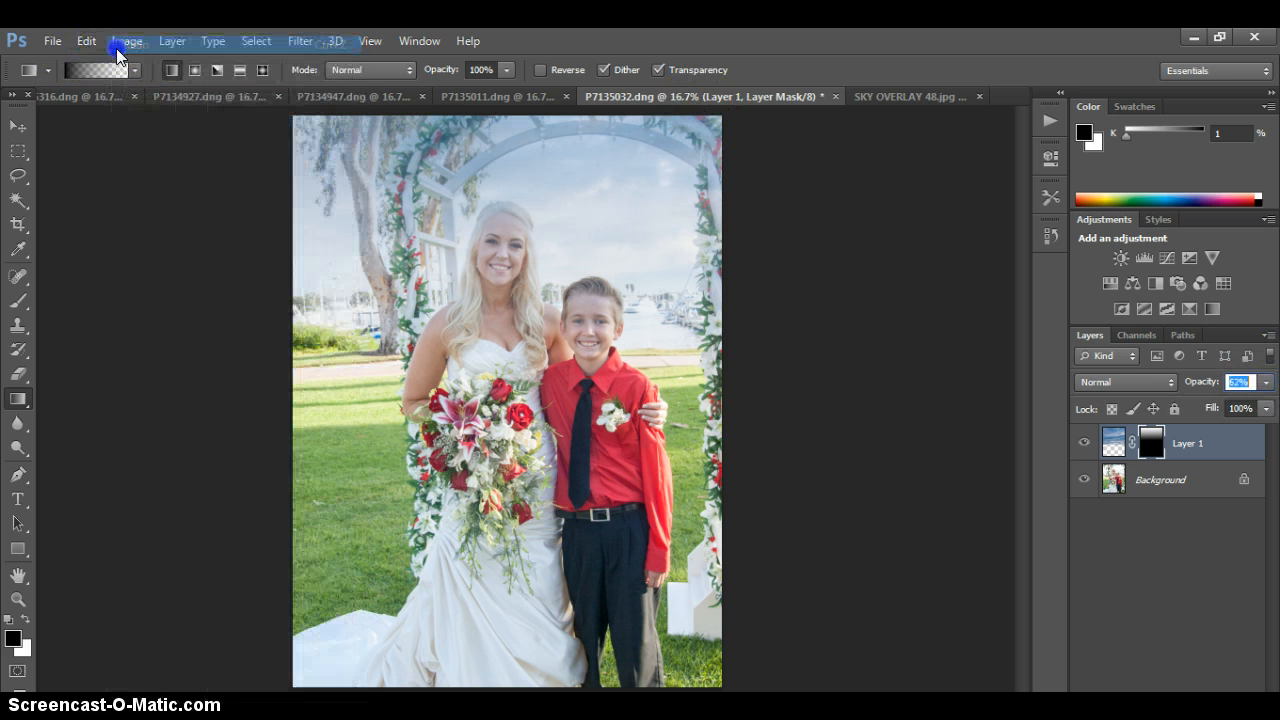
left_click(80, 40)
left_click(128, 80)
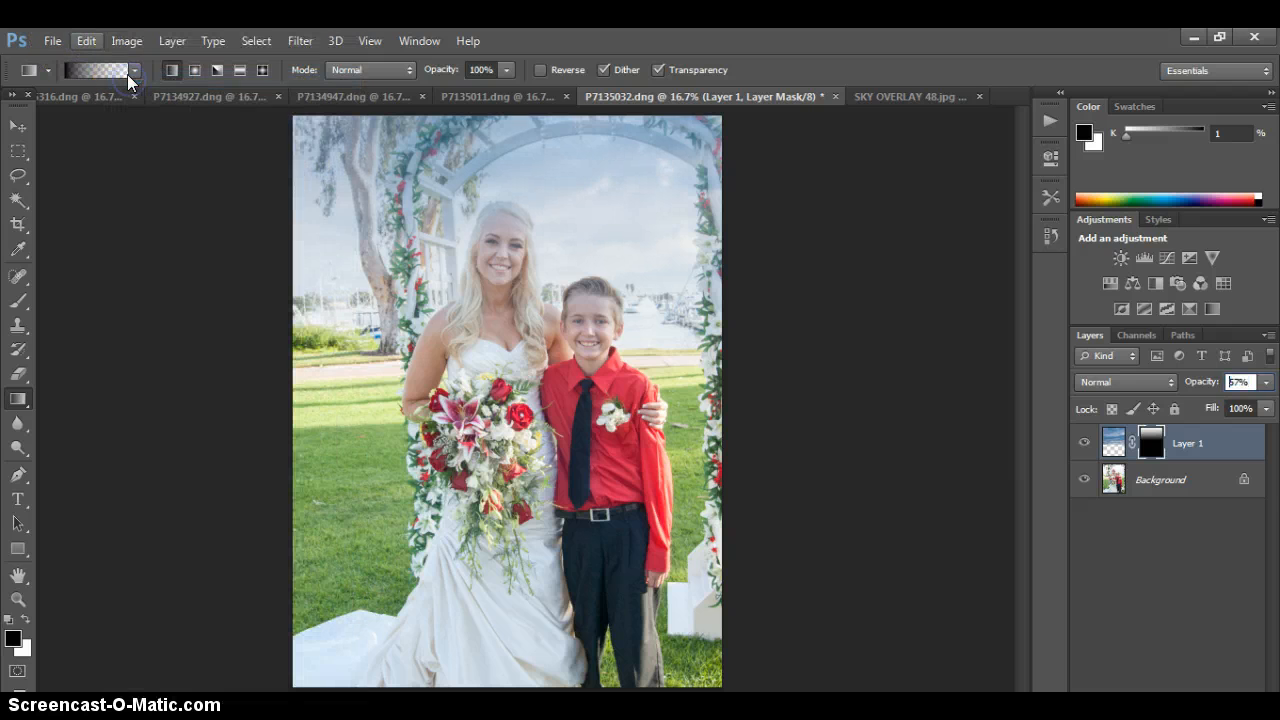
left_click(95, 41)
left_click(138, 81)
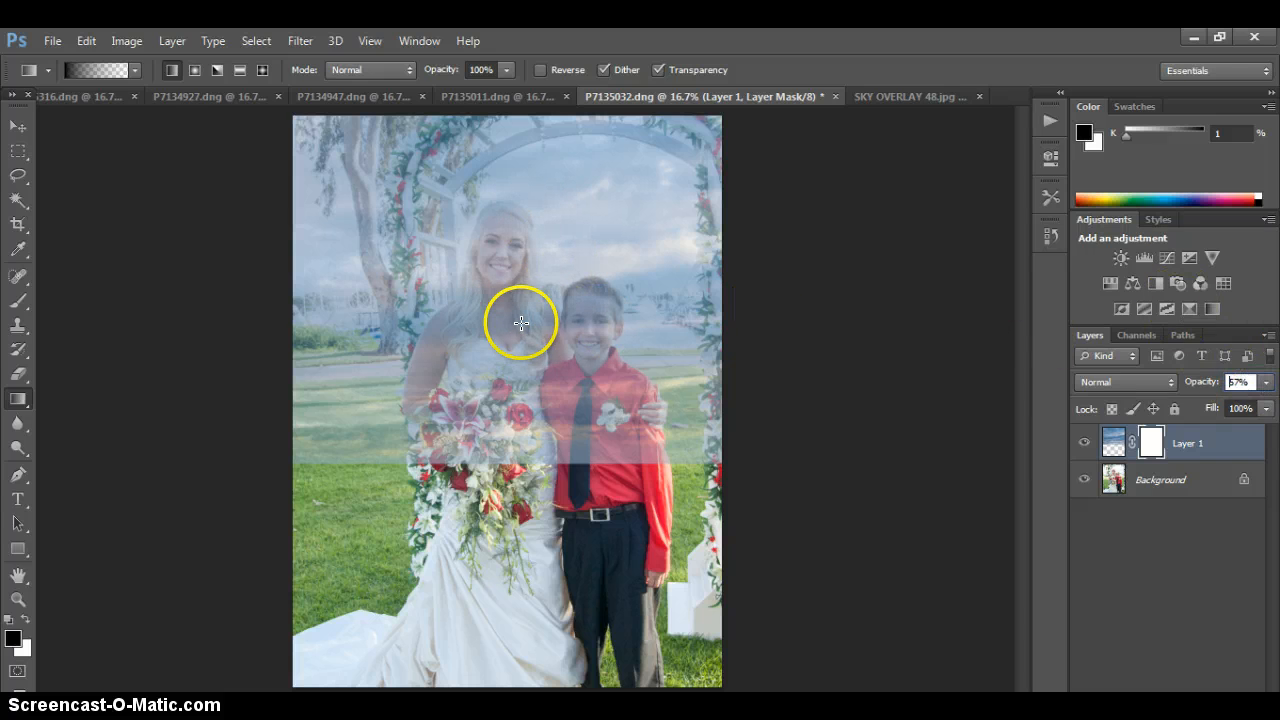
Draw a shorter mask gradient from the bride's chest up past the photo's upper edge and set the sky layer's opacity to 75%.
left_click_drag(516, 320, 544, 75)
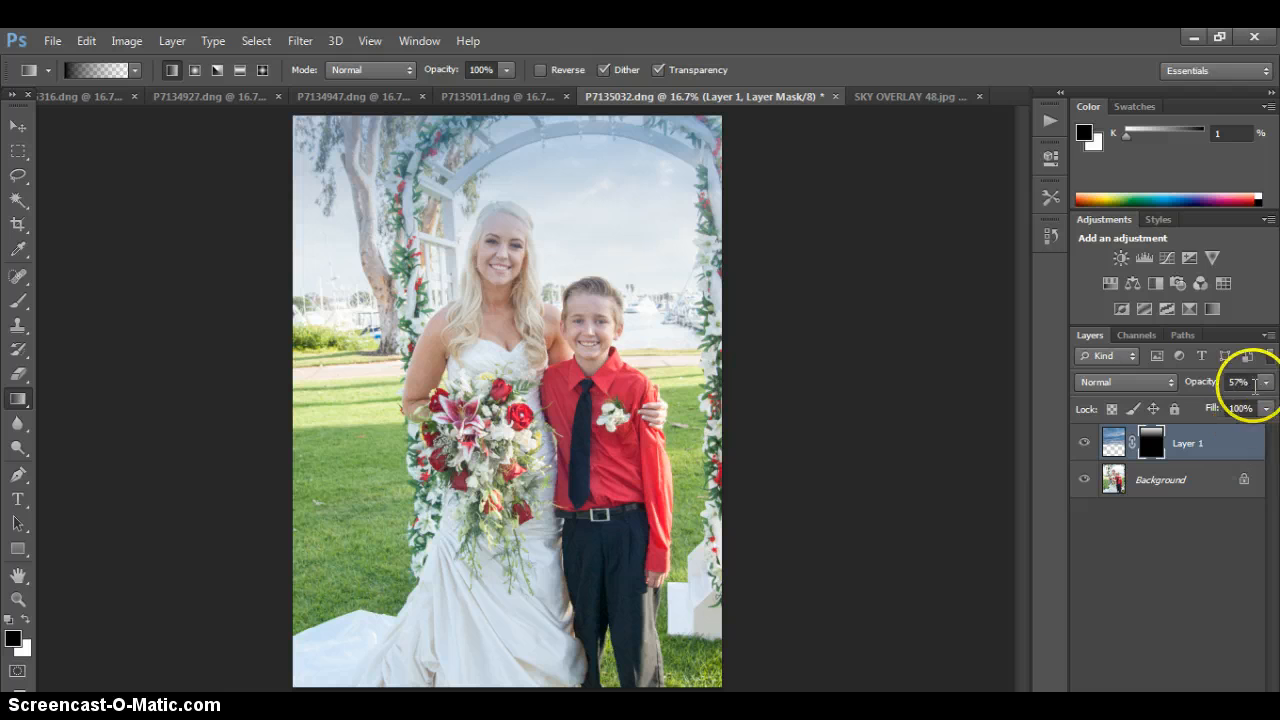
mouse_move(1264, 382)
left_mouse_down()
mouse_move(1235, 405)
mouse_move(1268, 404)
left_mouse_up()
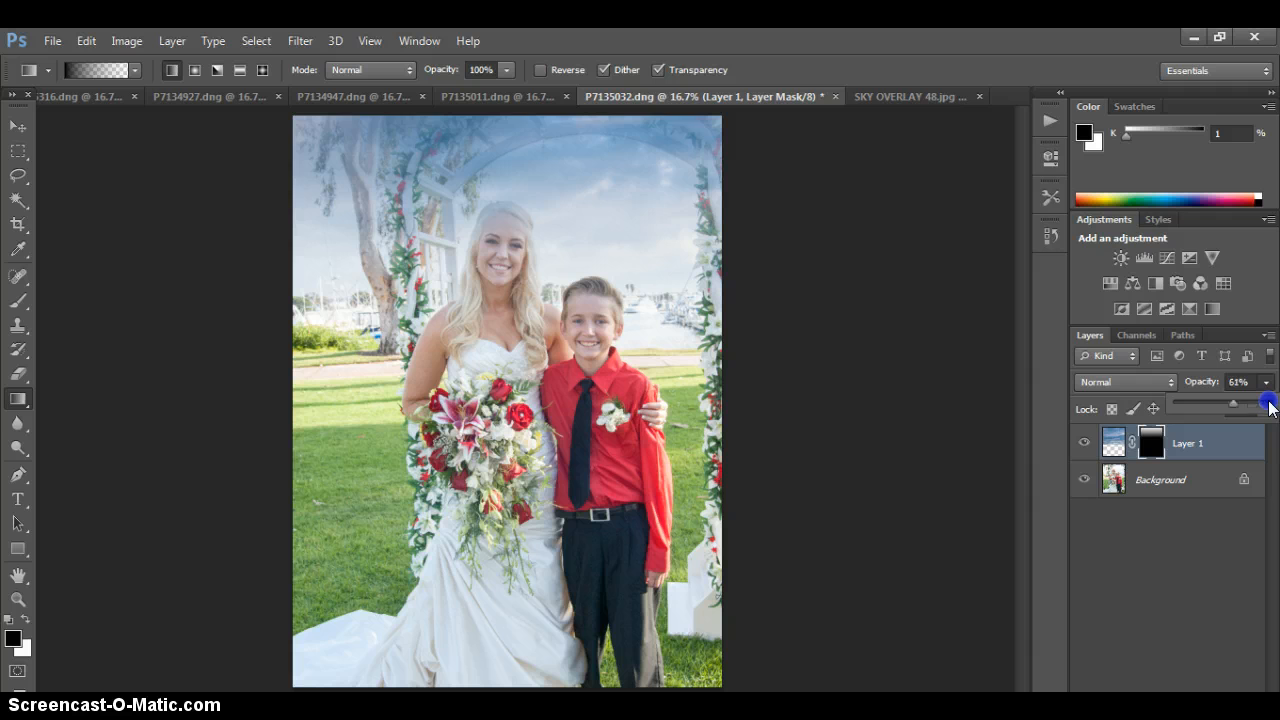
mouse_move(1233, 404)
left_mouse_down()
mouse_move(1208, 404)
mouse_move(1246, 404)
left_mouse_up()
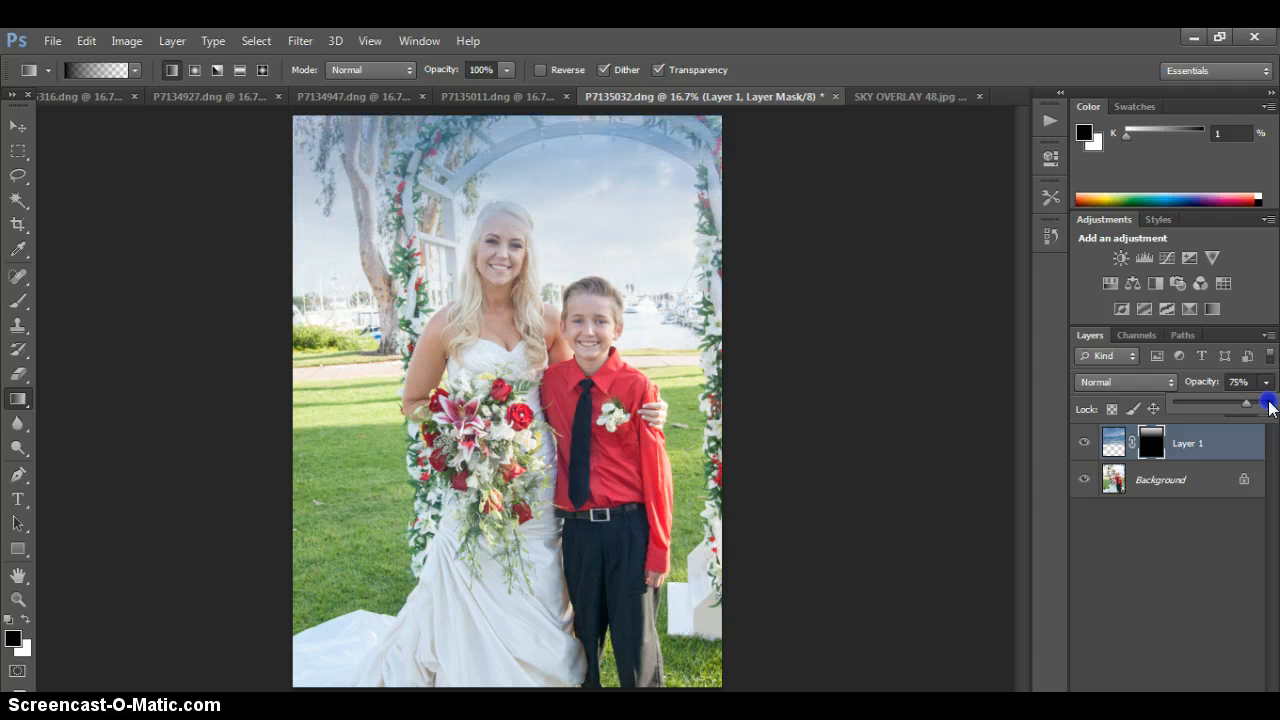
With a black brush at 100% opacity, paint the sky off the bride's face, hair and shoulders on the sky layer's mask.
left_click(22, 599)
left_click(74, 69)
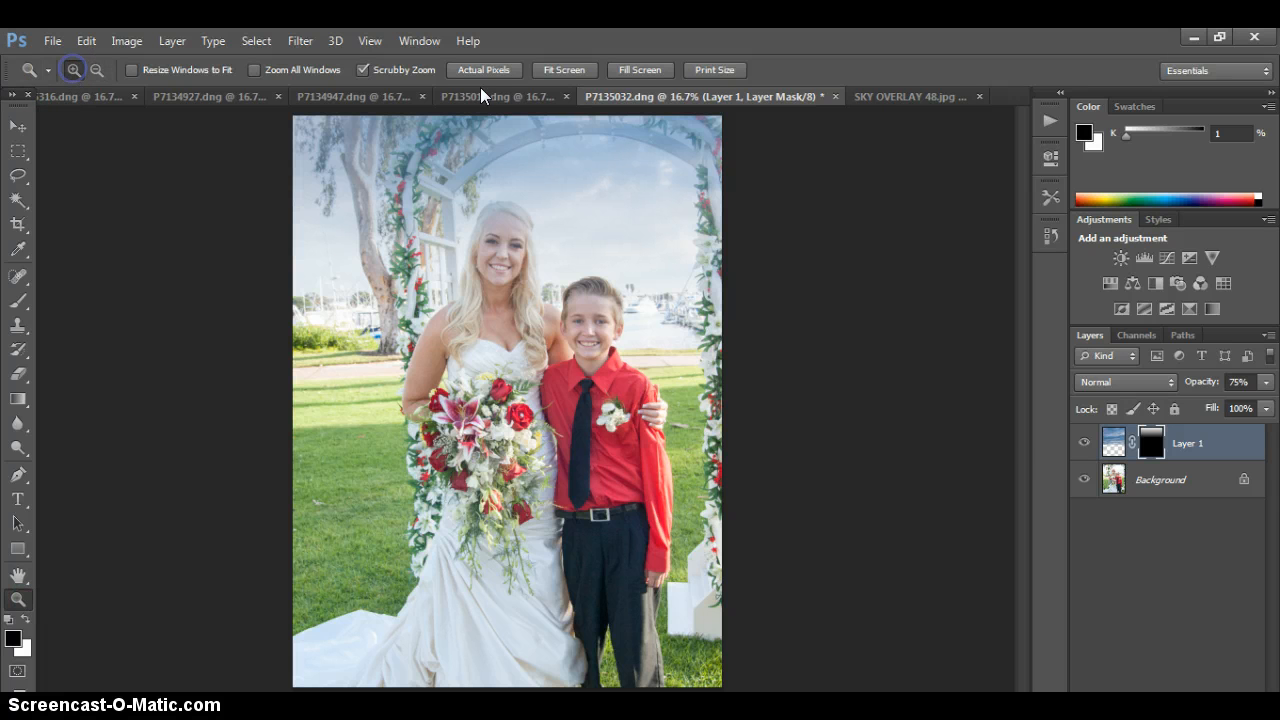
left_click(562, 147)
left_click(531, 129)
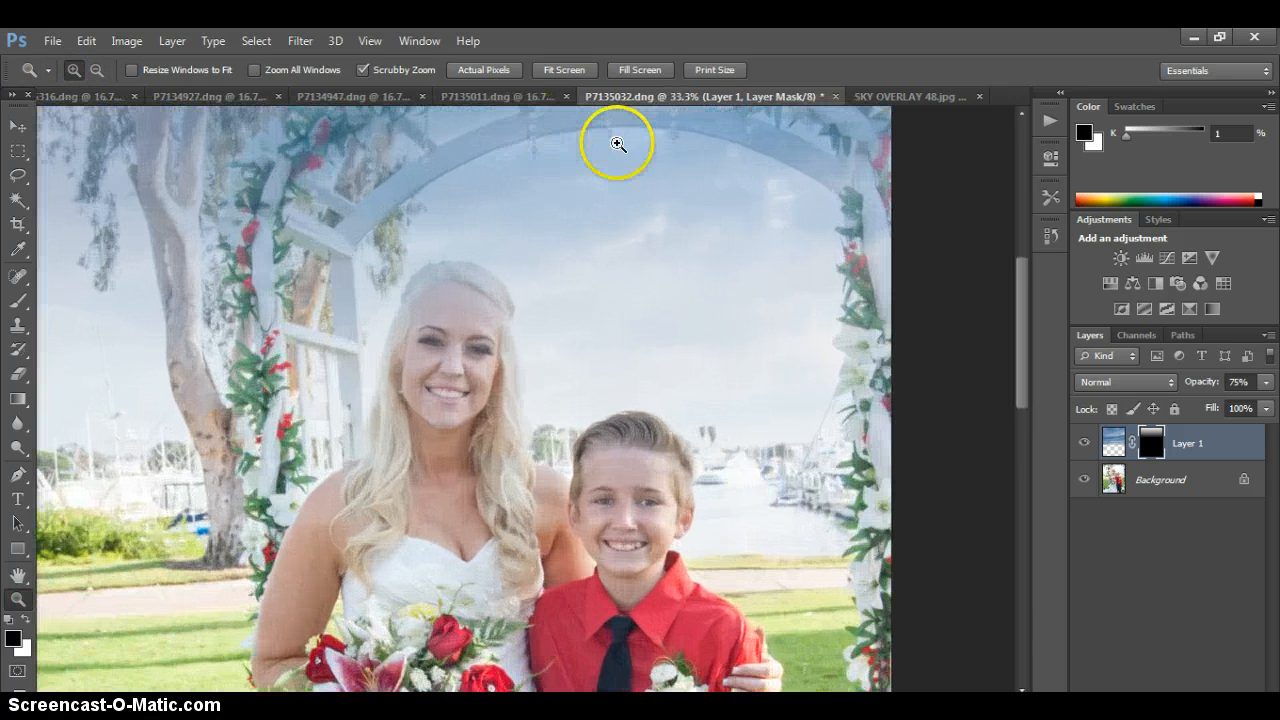
left_click_drag(1026, 327, 1026, 340)
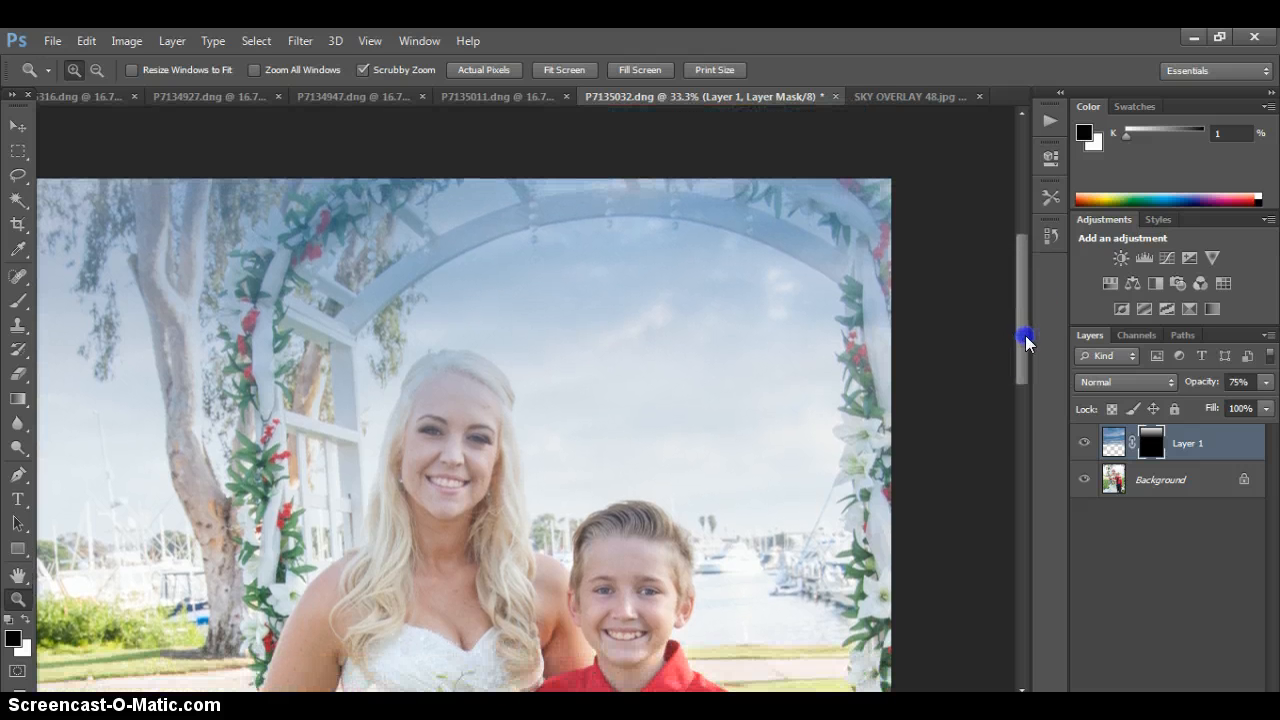
left_click_drag(640, 699, 621, 699)
left_click(20, 304)
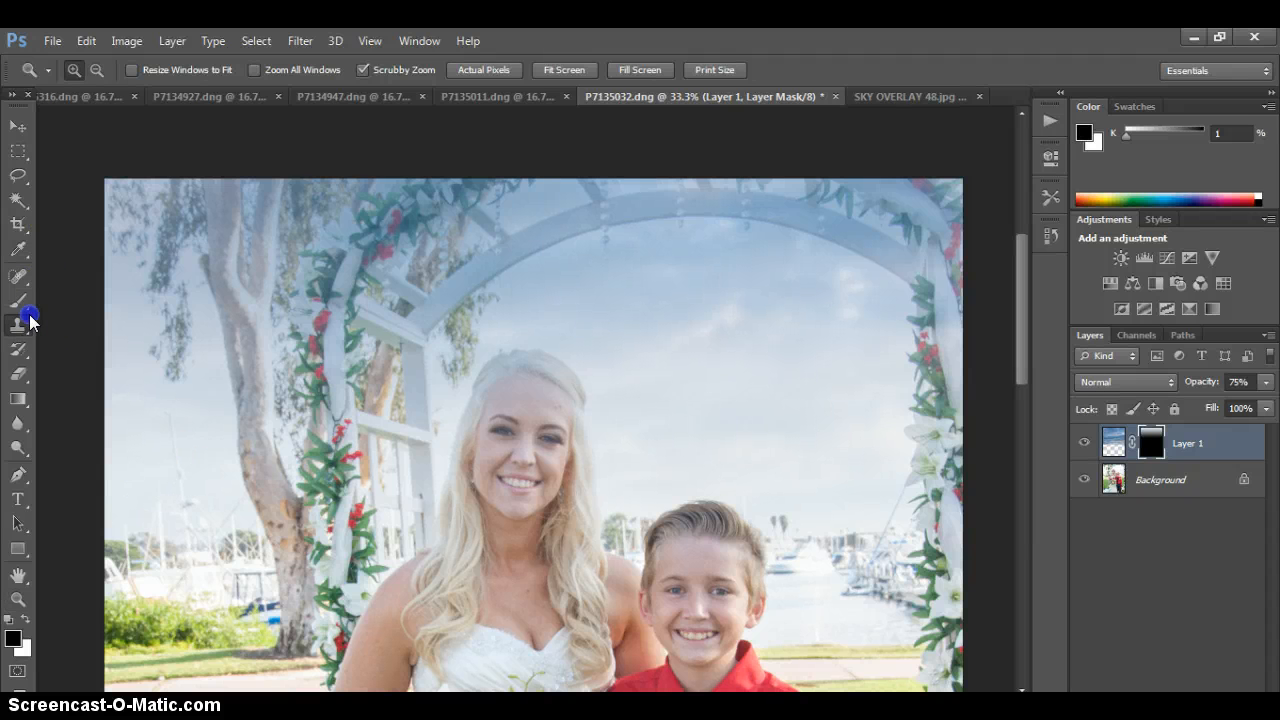
left_click(22, 305)
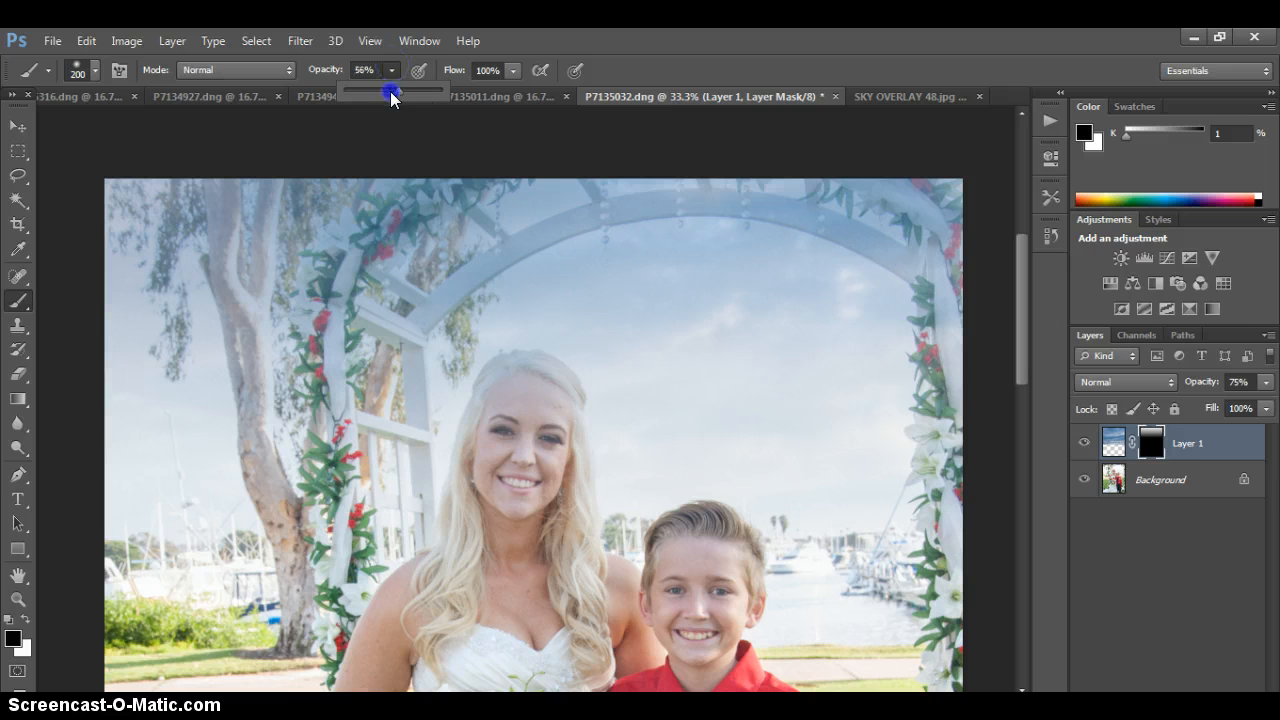
key("0")
left_click(530, 420)
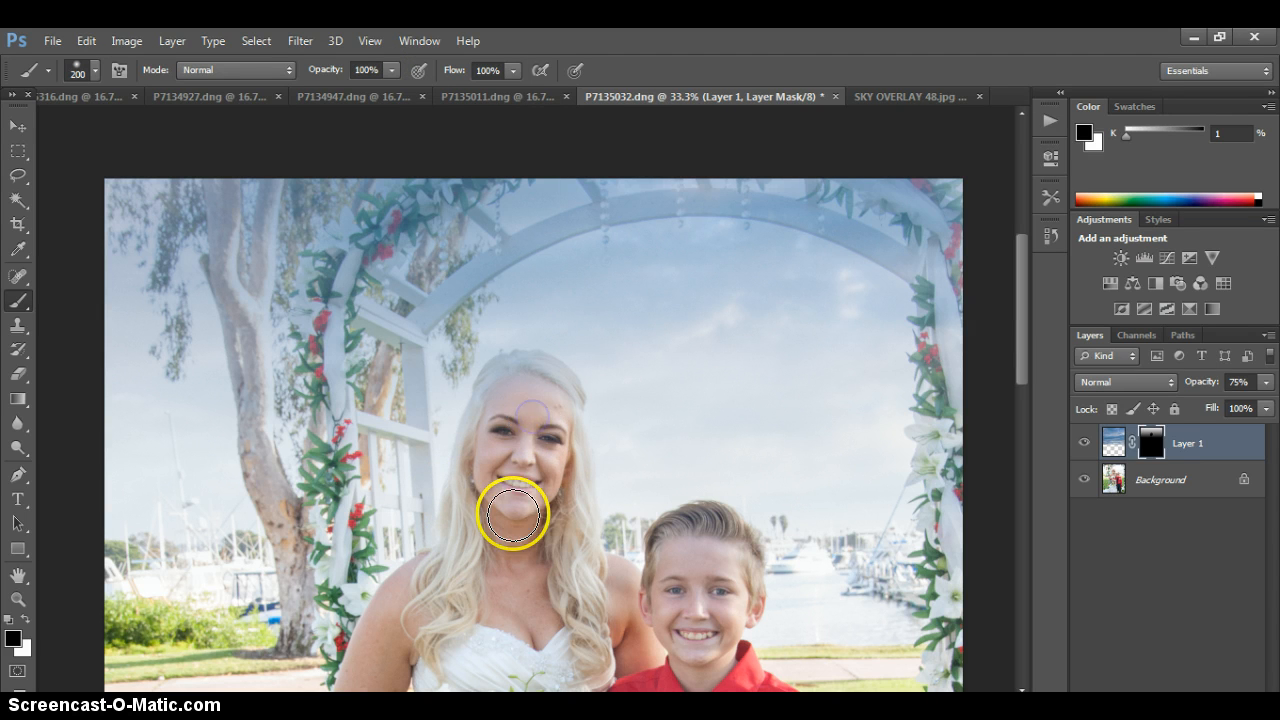
left_click(528, 454)
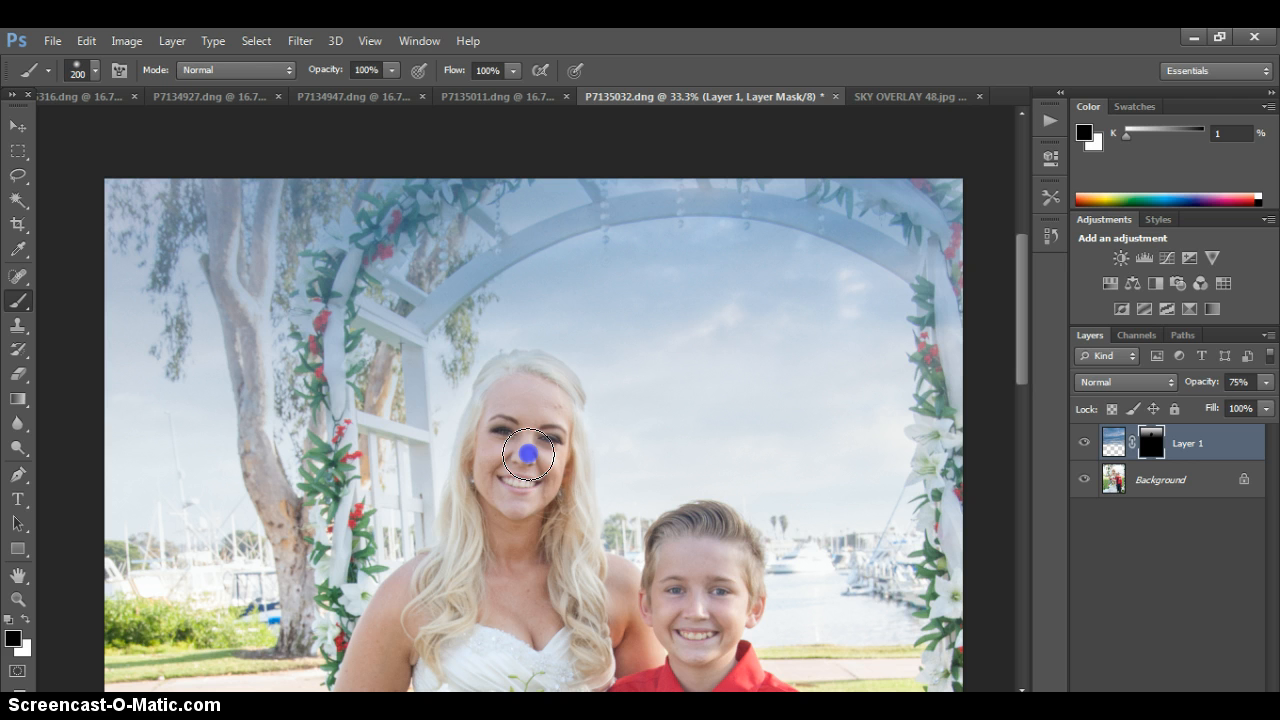
mouse_move(528, 454)
left_mouse_down()
mouse_move(560, 400)
mouse_move(550, 376)
mouse_move(500, 381)
mouse_move(488, 465)
mouse_move(555, 650)
mouse_move(619, 640)
mouse_move(613, 662)
mouse_move(425, 648)
mouse_move(426, 670)
mouse_move(429, 608)
left_mouse_up()
Mask the sky off the lattice and garland beside the bride, the tree trunk, the top of her hair and the boy's head.
left_click_drag(337, 429, 340, 432)
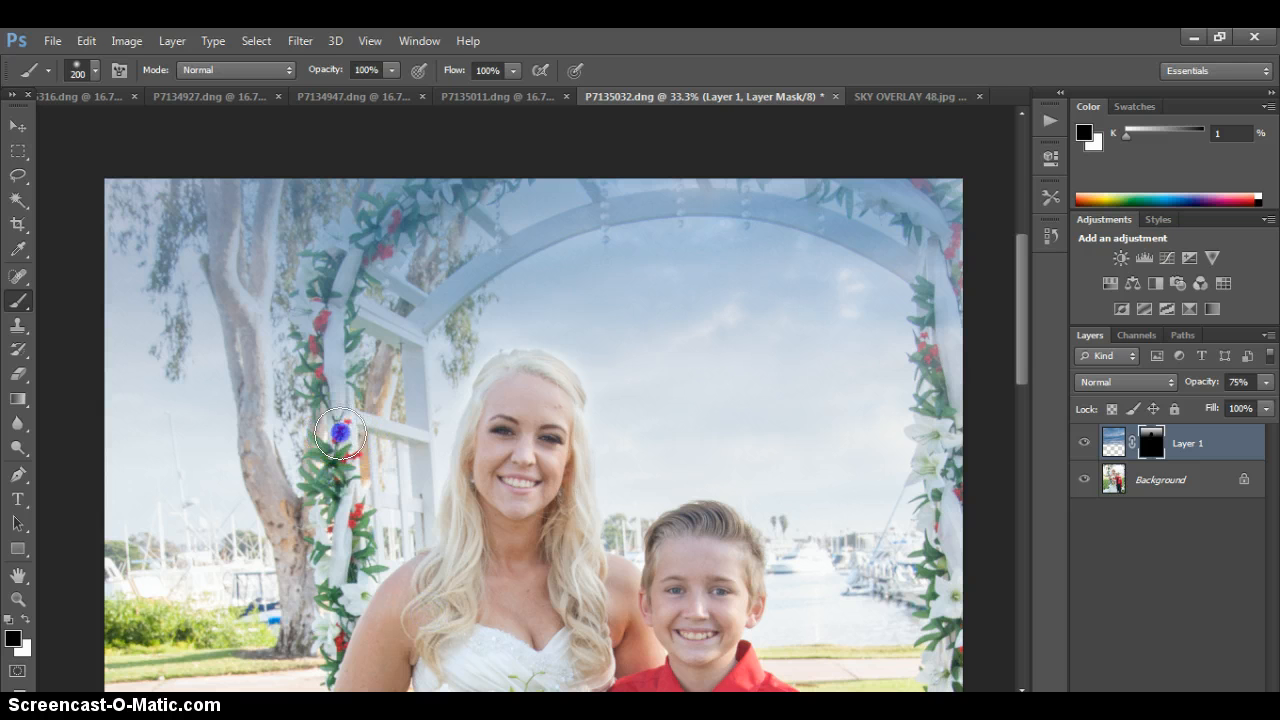
left_click_drag(245, 332, 244, 331)
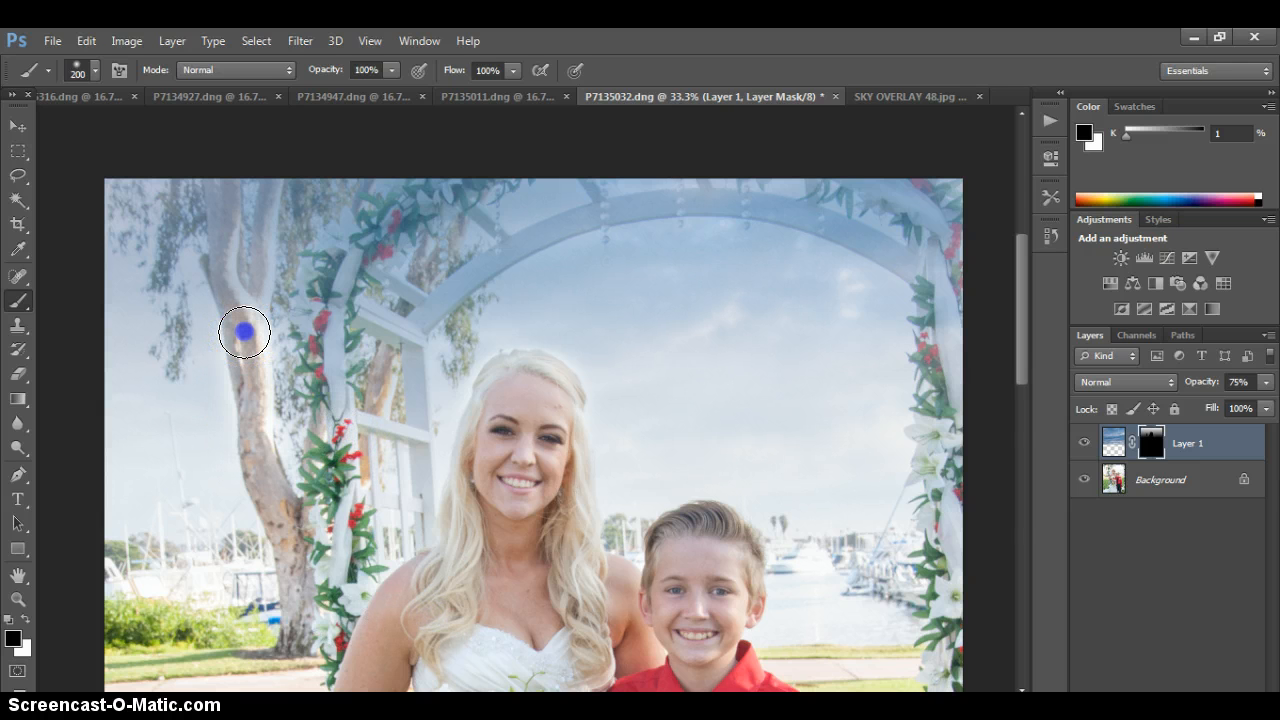
left_click(227, 198, "shift")
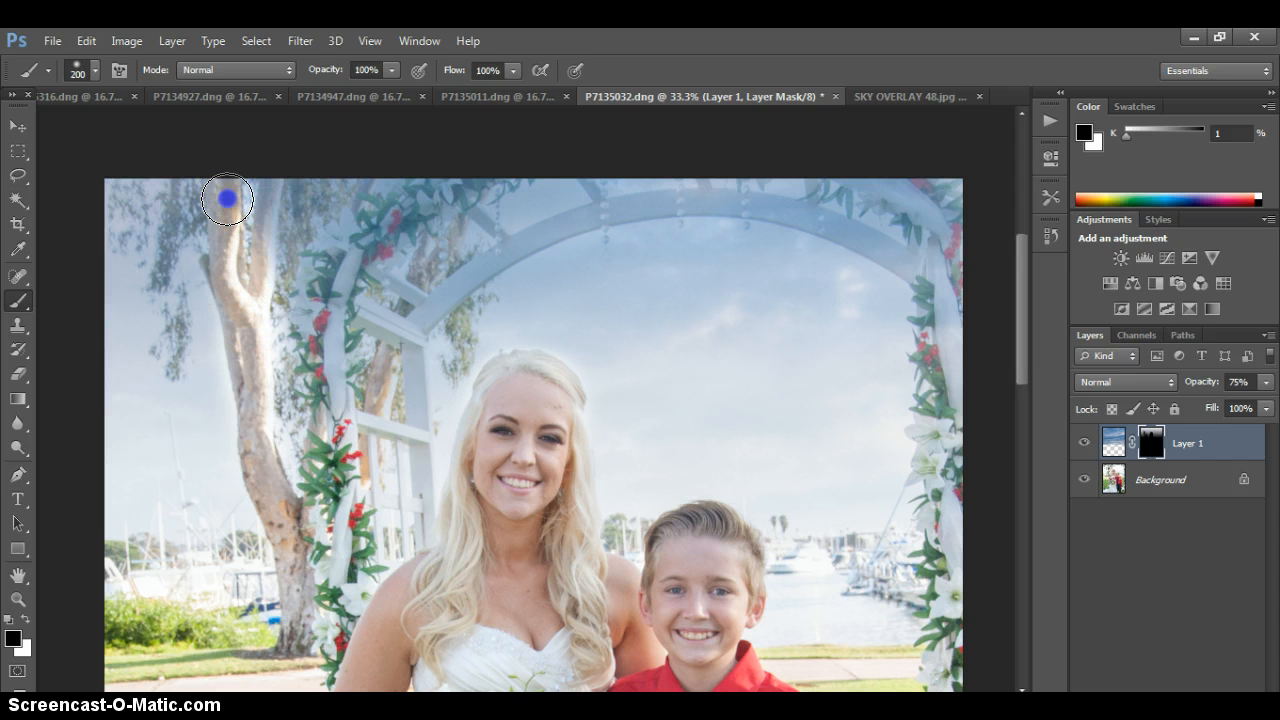
left_click_drag(228, 198, 266, 191)
left_click(534, 348)
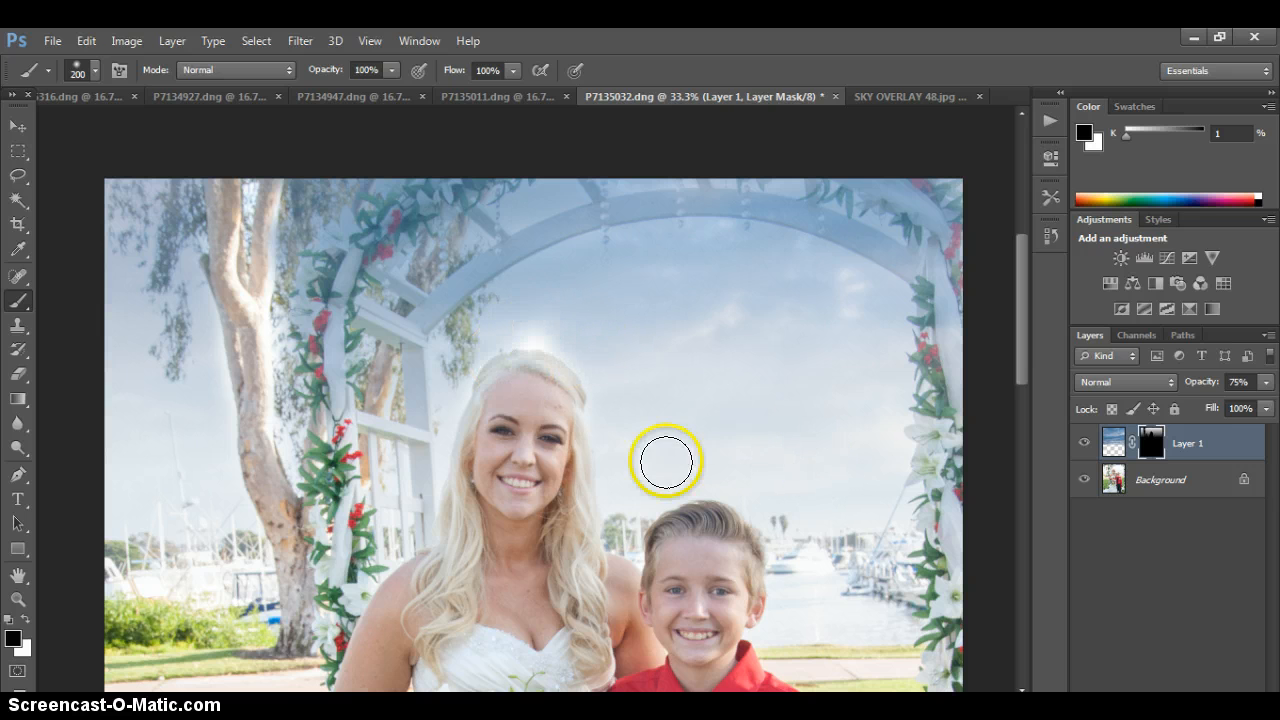
left_click(672, 560)
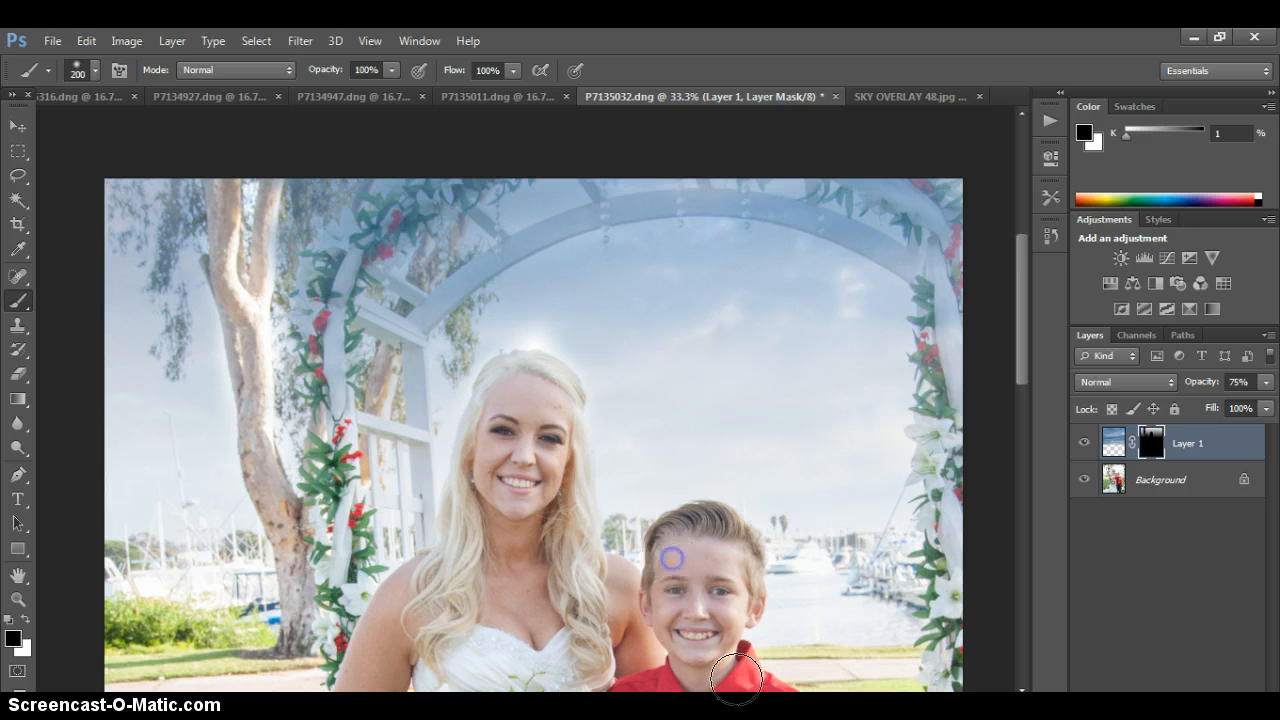
Reduce the brush size to 90 and mask the sky off the white arch and its flower garlands.
key("bracketleft")
key("bracketleft")
left_click(911, 261)
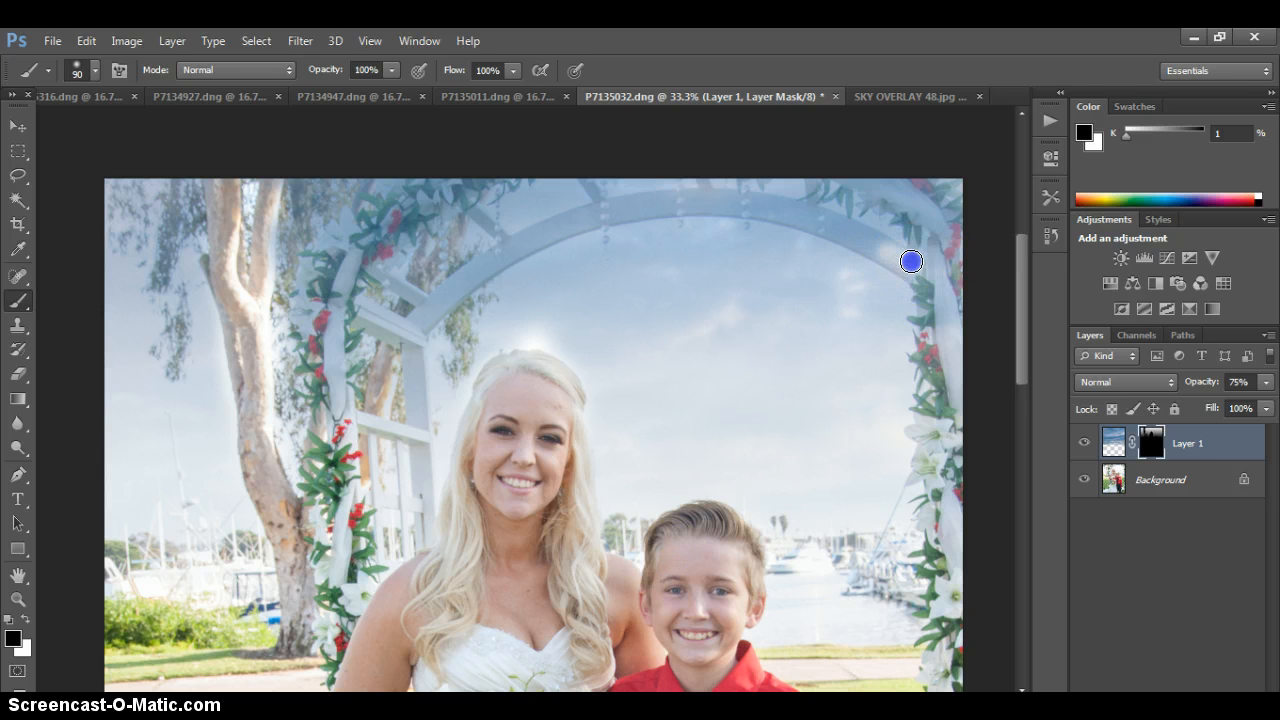
left_click_drag(911, 261, 826, 215)
mouse_move(911, 261)
left_mouse_down()
mouse_move(945, 292)
mouse_move(946, 599)
mouse_move(953, 375)
mouse_move(953, 401)
mouse_move(933, 334)
mouse_move(928, 430)
mouse_move(947, 275)
mouse_move(917, 179)
mouse_move(924, 199)
mouse_move(868, 168)
mouse_move(870, 185)
mouse_move(848, 191)
mouse_move(813, 159)
mouse_move(800, 216)
mouse_move(808, 182)
mouse_move(940, 204)
mouse_move(920, 243)
mouse_move(853, 209)
mouse_move(844, 226)
mouse_move(784, 202)
left_mouse_up()
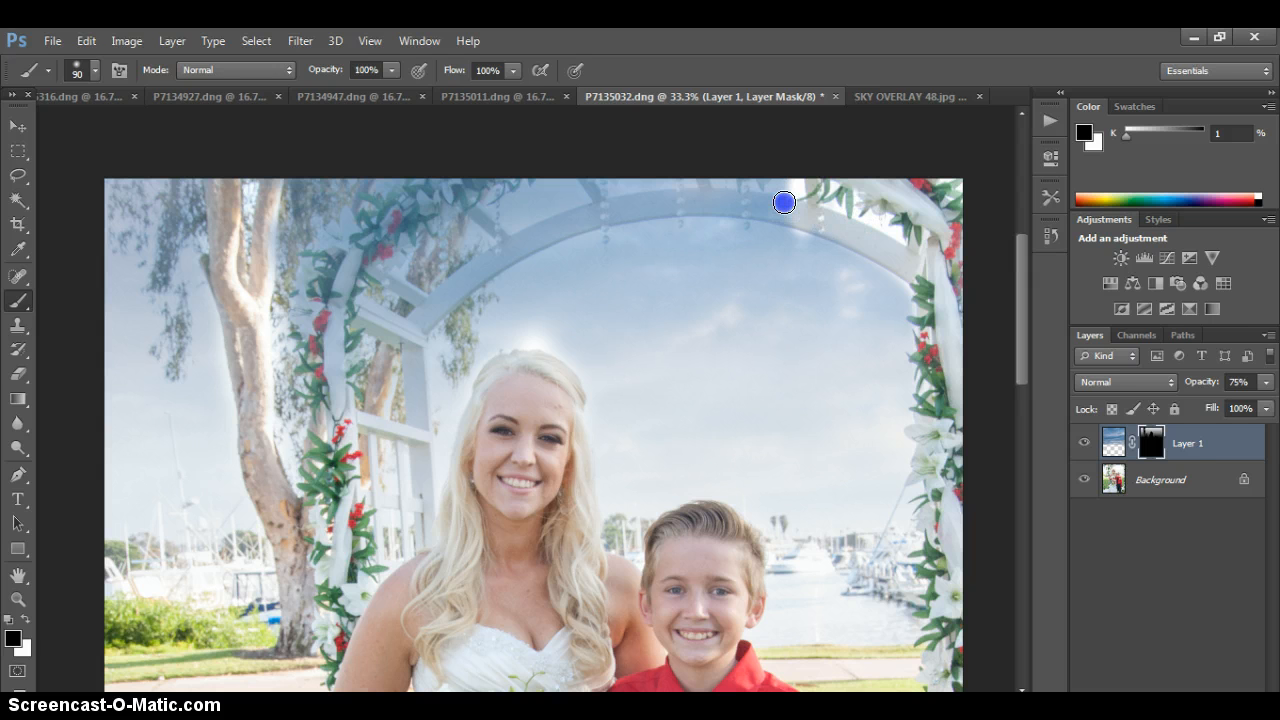
mouse_move(784, 202)
left_mouse_down()
mouse_move(560, 220)
mouse_move(471, 271)
mouse_move(405, 336)
mouse_move(414, 473)
mouse_move(416, 326)
mouse_move(342, 304)
mouse_move(336, 491)
mouse_move(334, 288)
mouse_move(405, 187)
mouse_move(363, 256)
mouse_move(344, 261)
mouse_move(386, 236)
mouse_move(383, 252)
mouse_move(446, 189)
mouse_move(434, 236)
mouse_move(487, 170)
mouse_move(441, 227)
mouse_move(498, 181)
mouse_move(524, 180)
mouse_move(272, 229)
mouse_move(278, 184)
left_mouse_up()
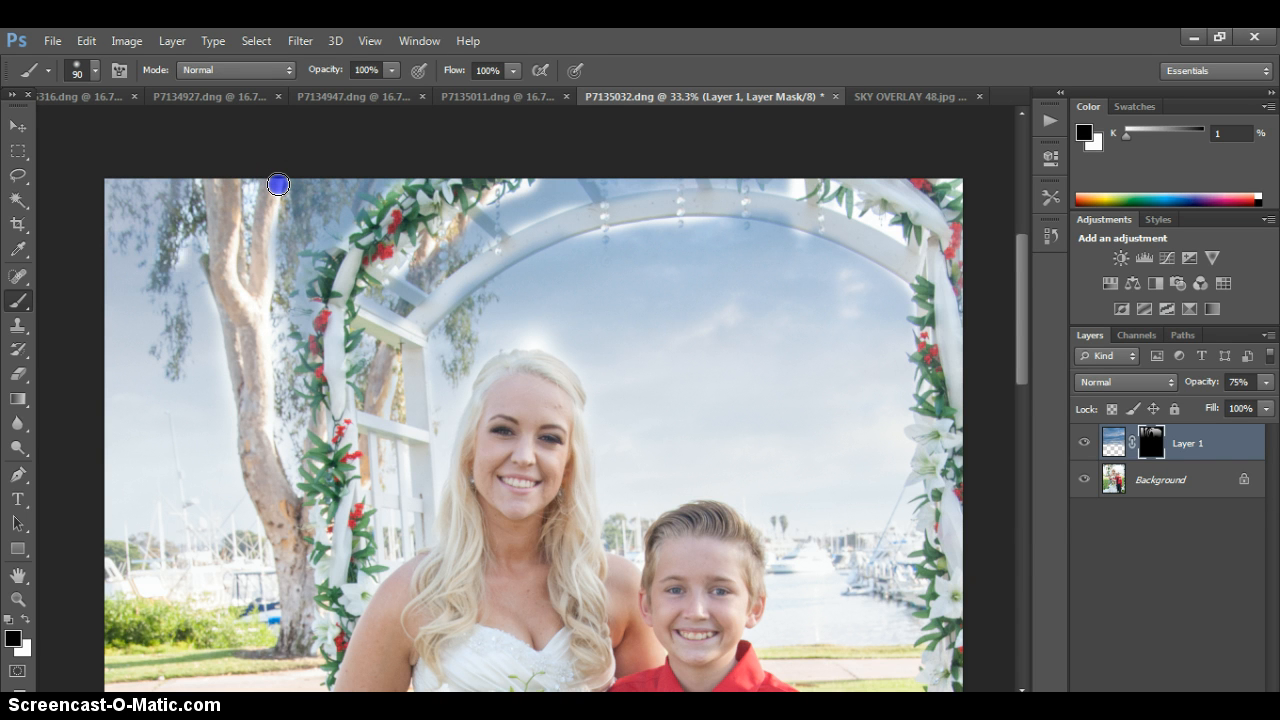
Mask the sky off the hanging tree leaves, the arch's upper slats and the remaining parts of its curved beam.
left_click_drag(163, 273, 163, 328)
mouse_move(278, 184)
left_mouse_down()
mouse_move(180, 263)
mouse_move(360, 171)
mouse_move(294, 246)
mouse_move(274, 337)
mouse_move(306, 421)
mouse_move(491, 243)
mouse_move(474, 200)
mouse_move(512, 237)
left_mouse_up()
left_click_drag(588, 182, 633, 223)
left_click(705, 181)
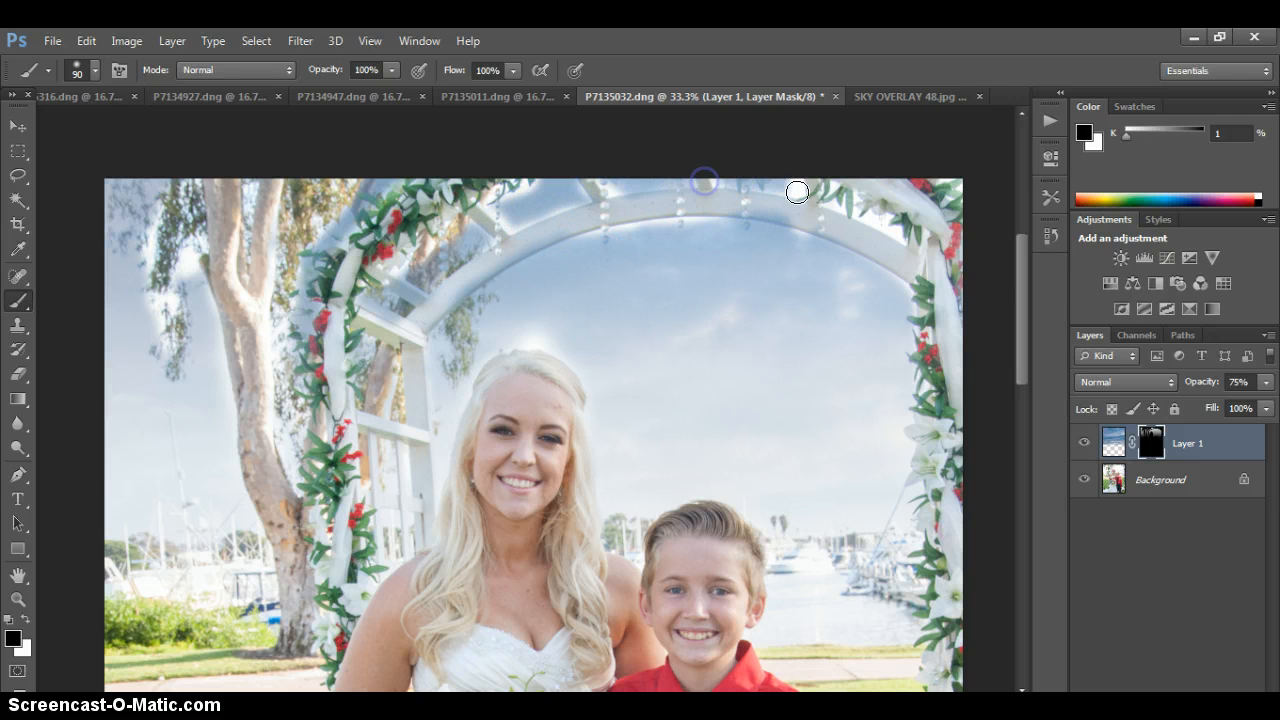
left_click_drag(560, 218, 560, 225)
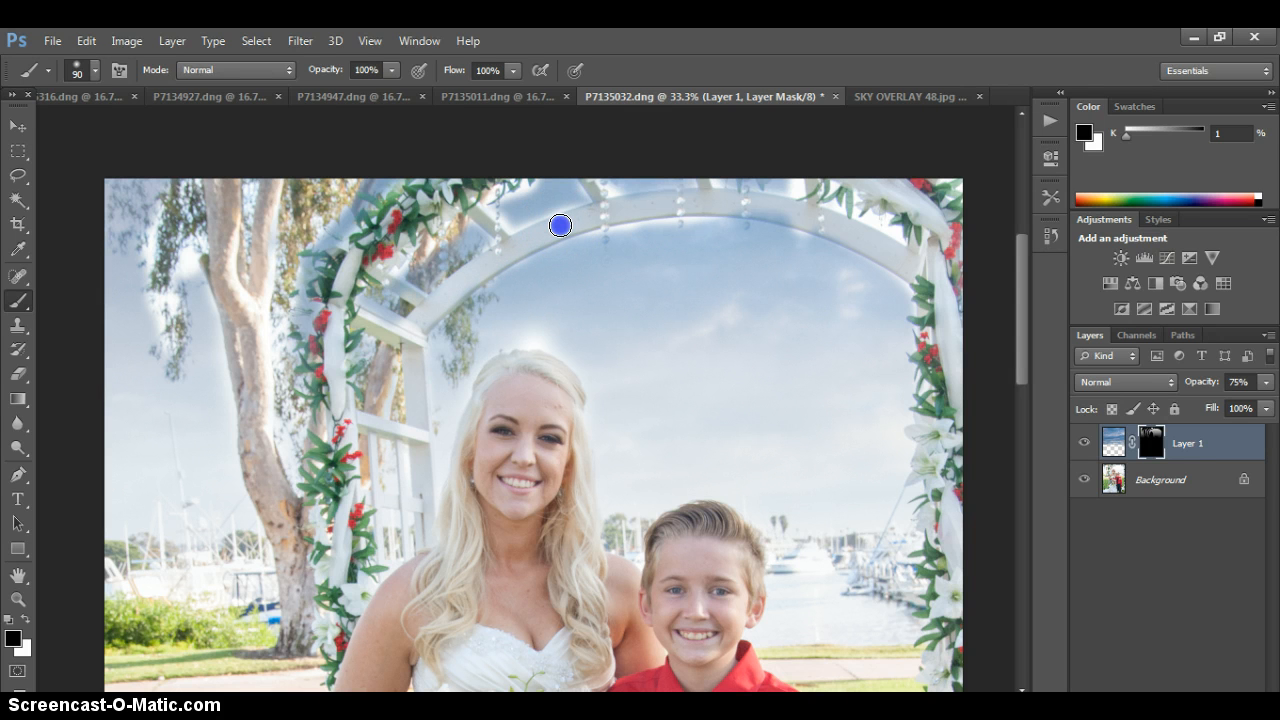
mouse_move(560, 225)
left_mouse_down()
mouse_move(384, 310)
mouse_move(398, 321)
left_mouse_up()
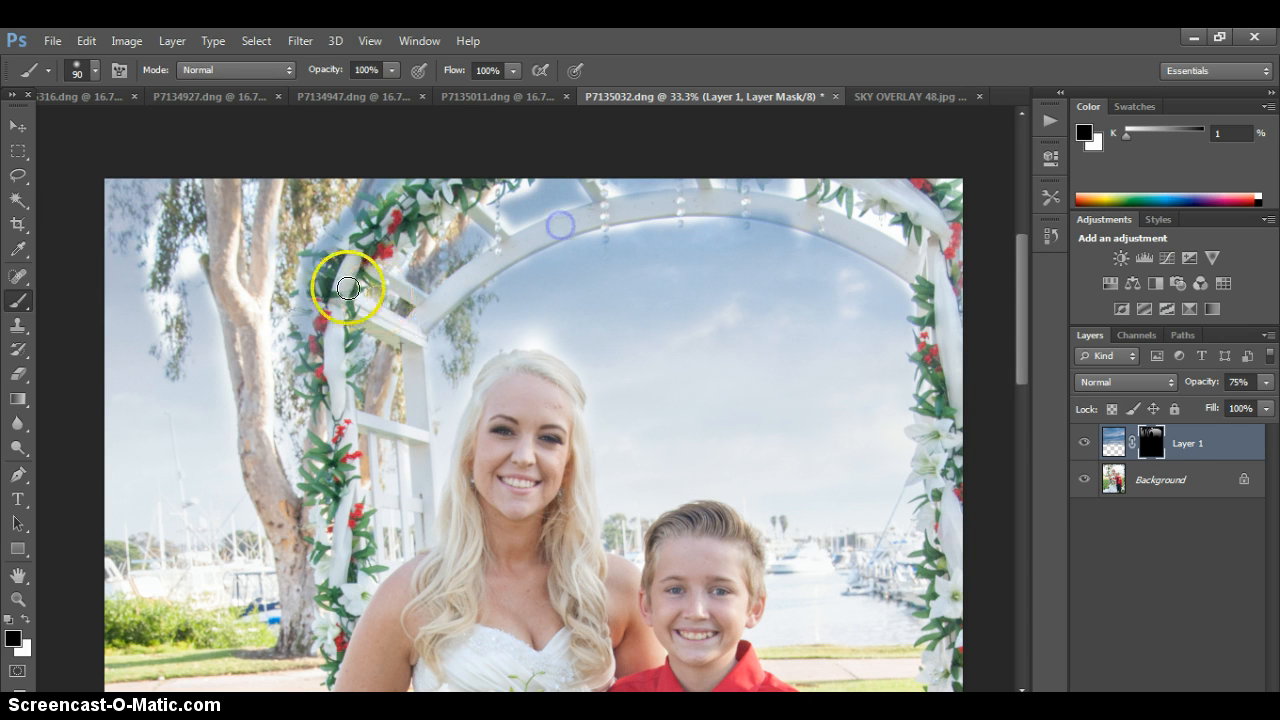
Clean the remaining sky tint off the outer edge of the garland near the tree and the flowers at the opposite upper corner.
left_click_drag(323, 268, 380, 192)
left_click_drag(323, 268, 306, 318)
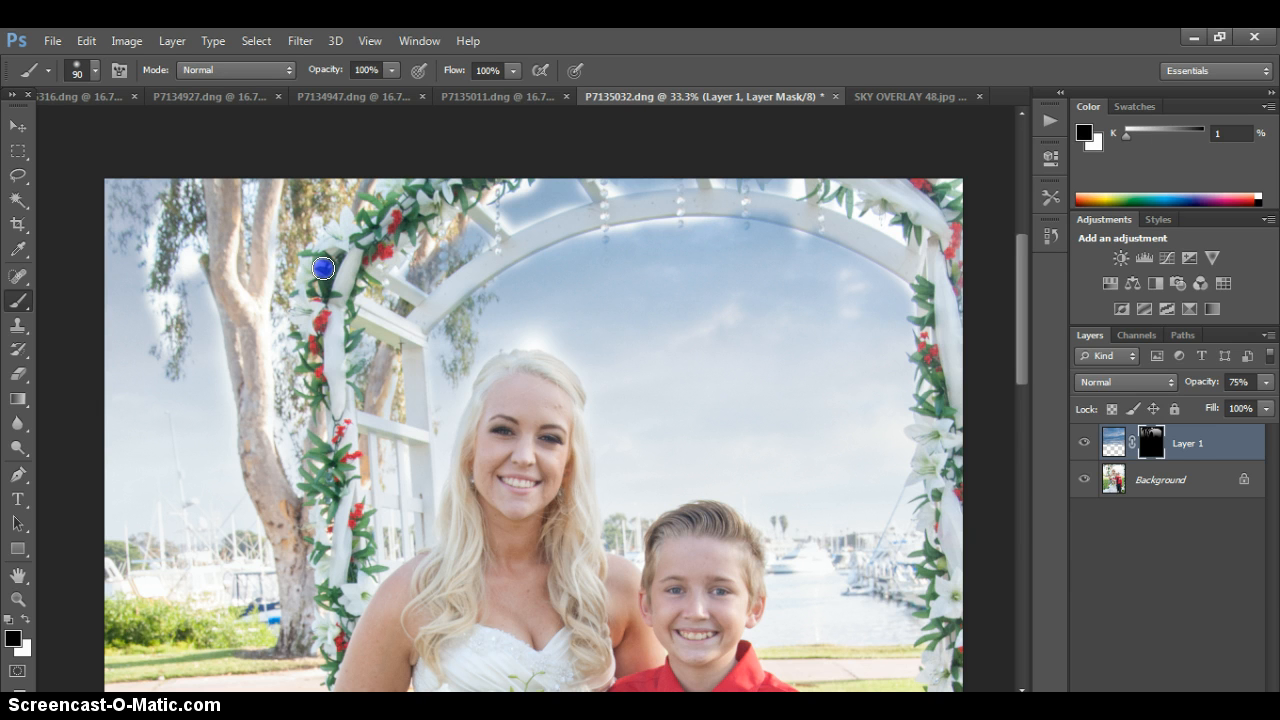
mouse_move(323, 268)
left_mouse_down()
mouse_move(289, 329)
mouse_move(350, 528)
left_mouse_up()
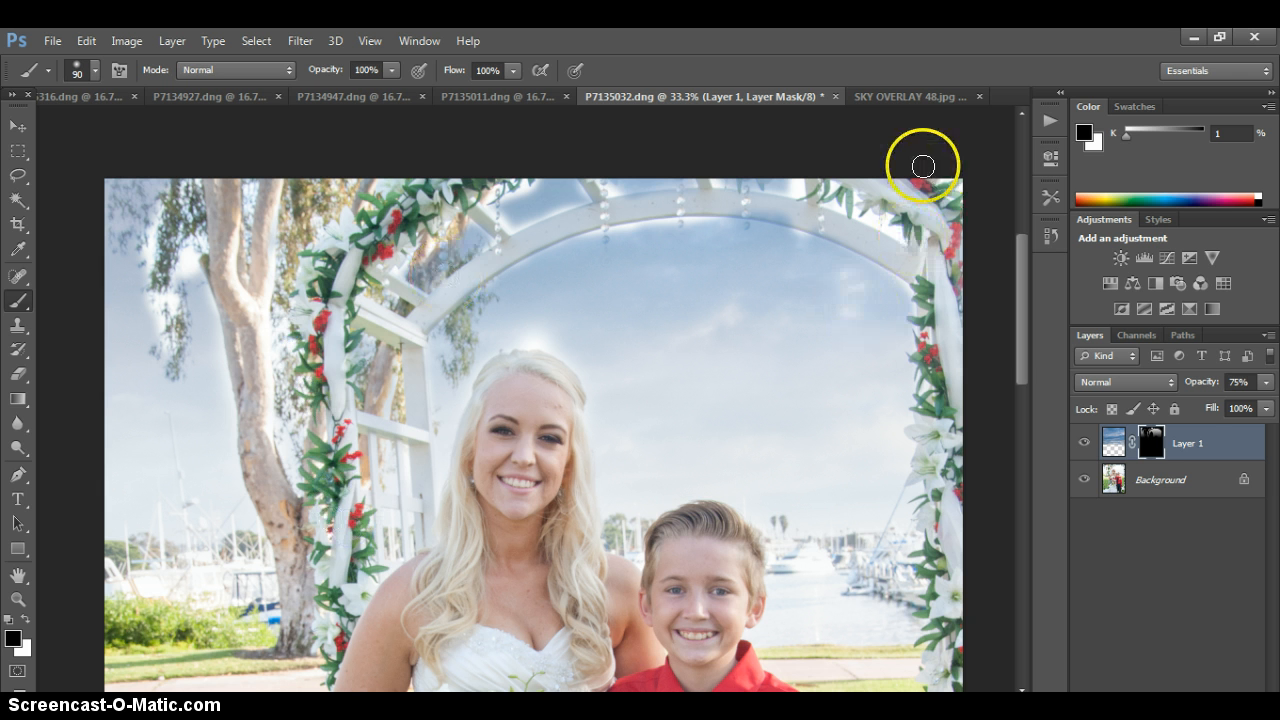
left_click_drag(890, 190, 892, 190)
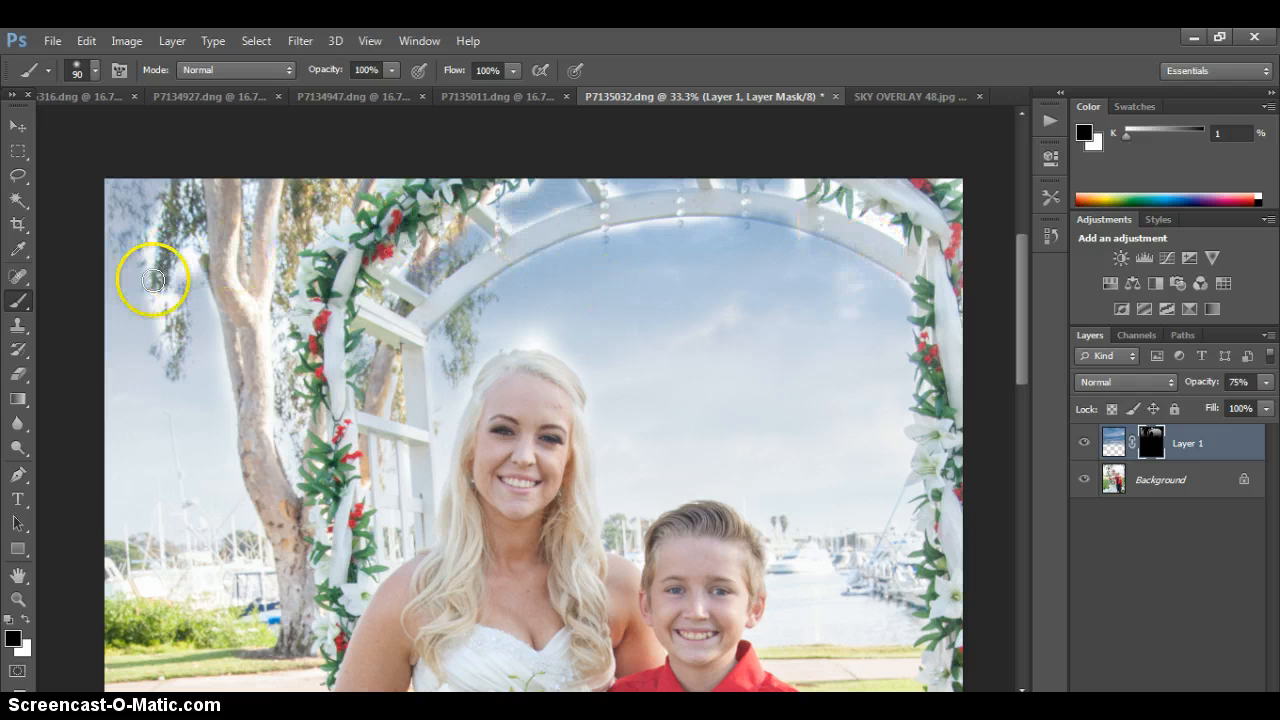
Swap the painting colour to white for restoring sky on the layer mask.
left_click(393, 71)
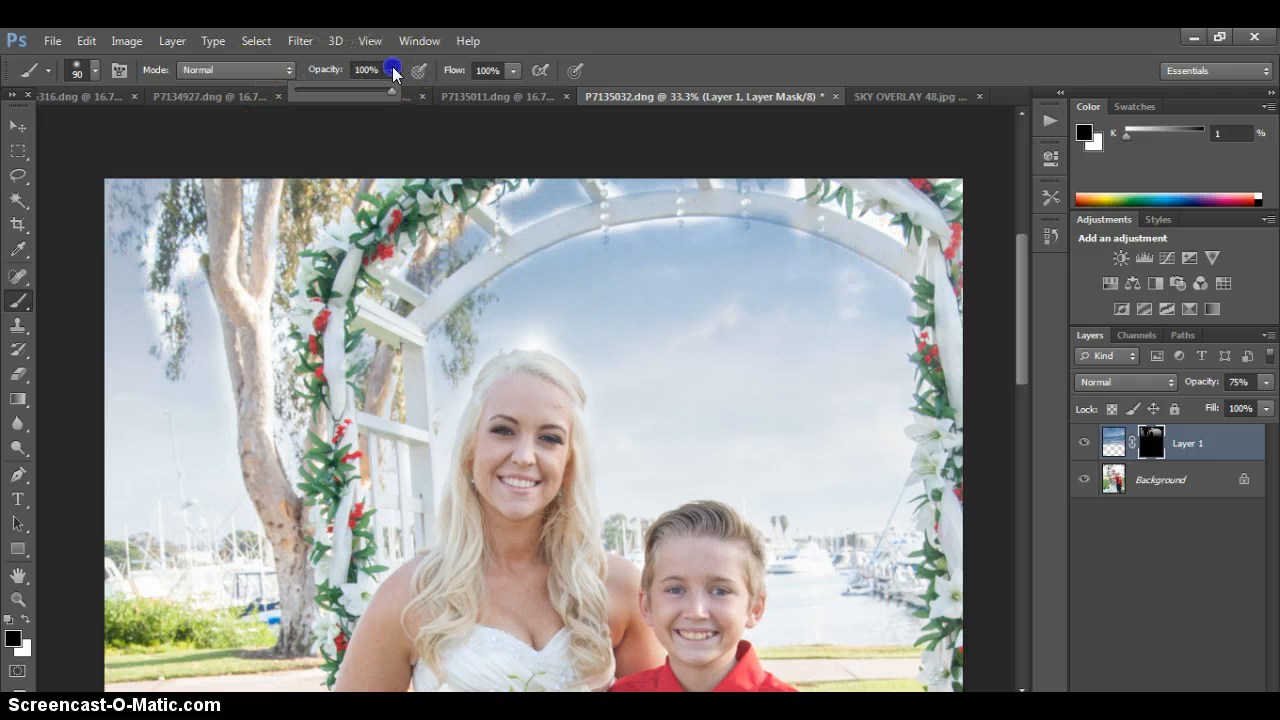
key("x")
Try a white stroke at 100% brush opacity across the sky above the bride's head, and undo it.
left_click(393, 70)
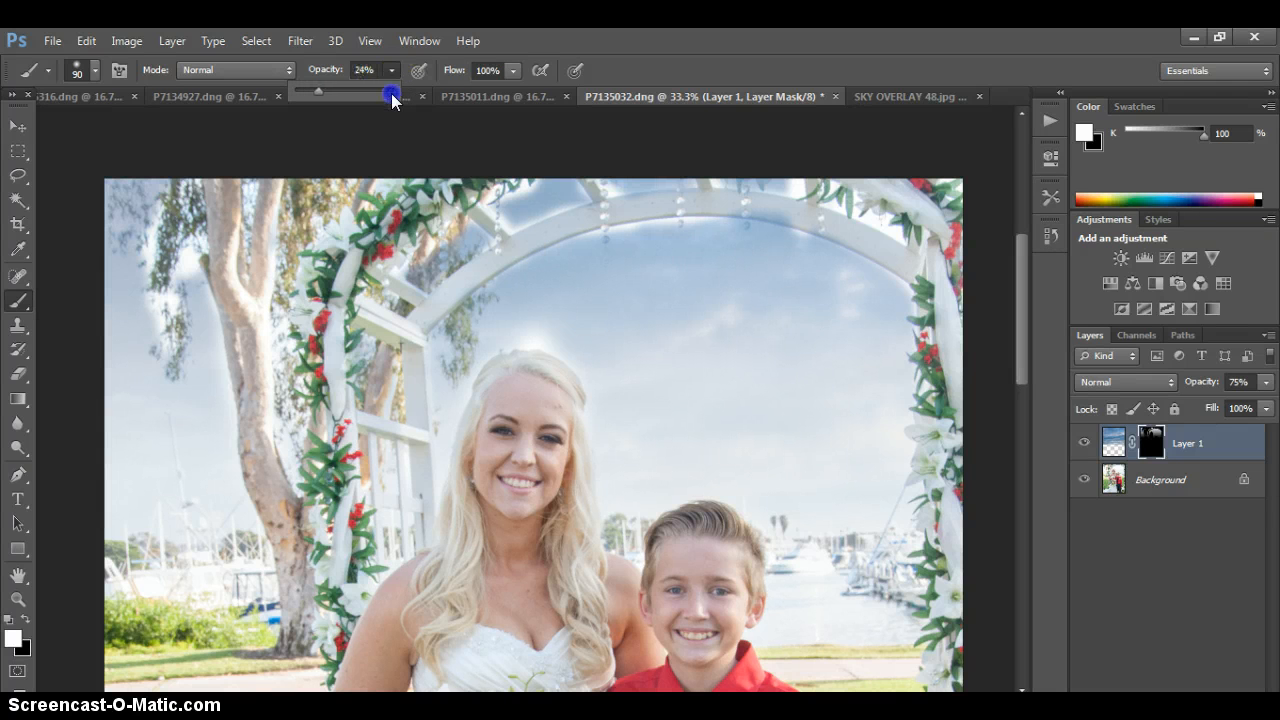
left_click(372, 69)
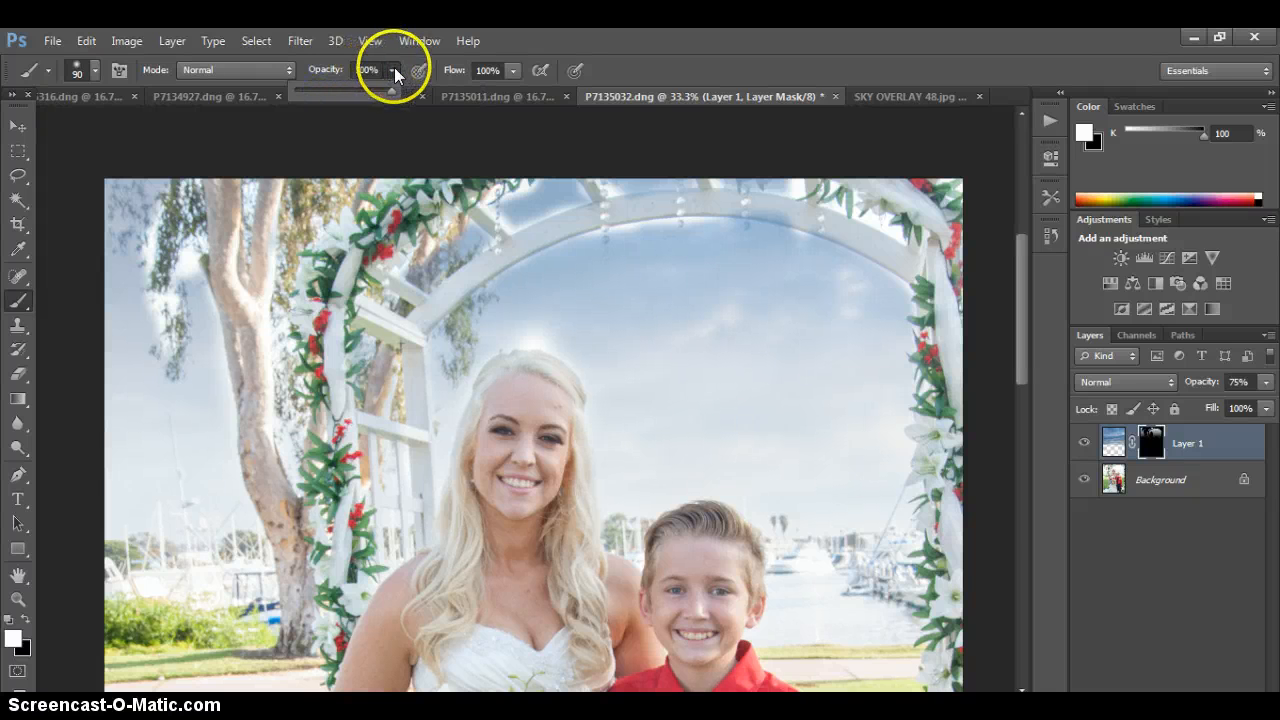
left_click_drag(543, 319, 625, 319)
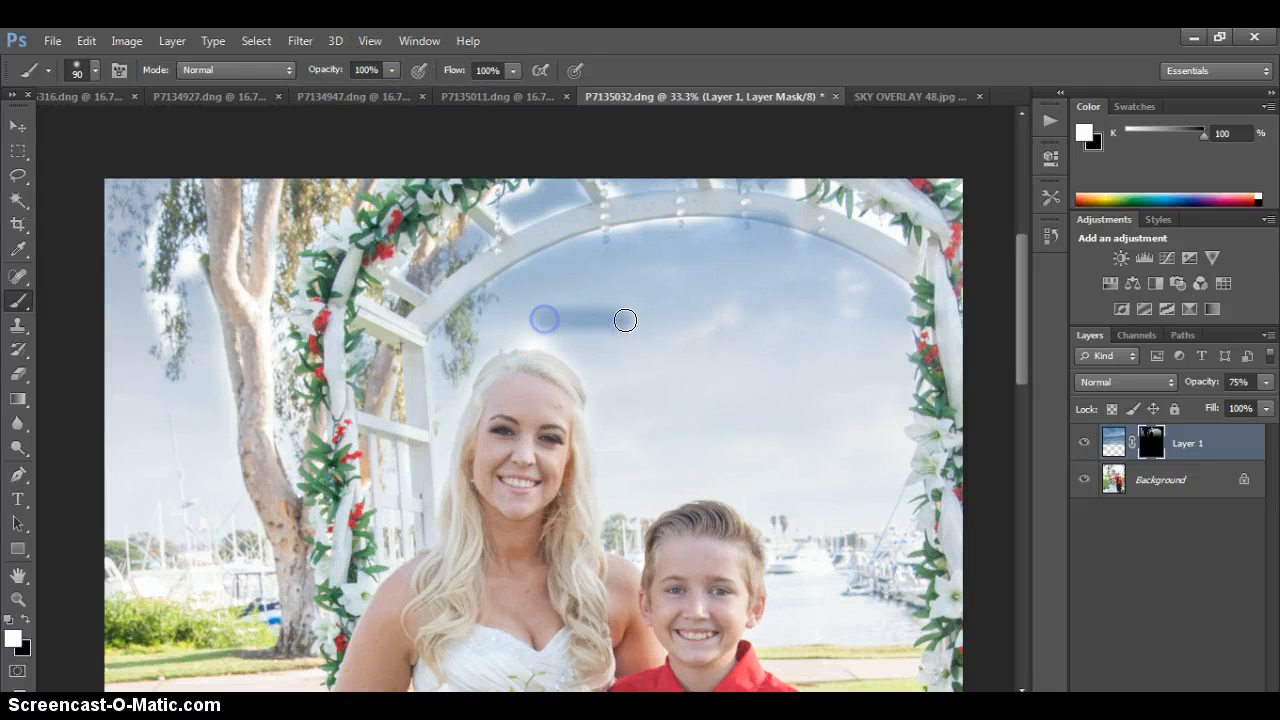
left_click(96, 47)
left_click(127, 48)
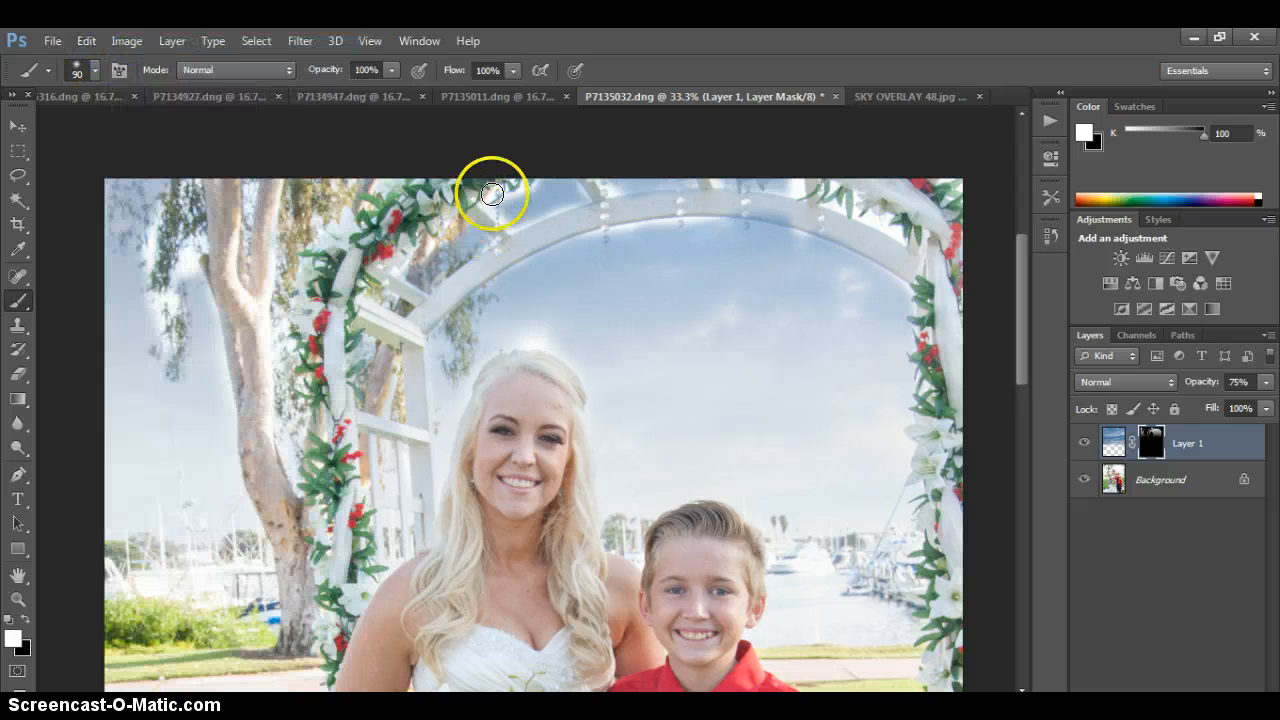
Set the brush opacity to 19% and paint the sky softly back around the hanging leaves and the tree trunk.
left_click(394, 70)
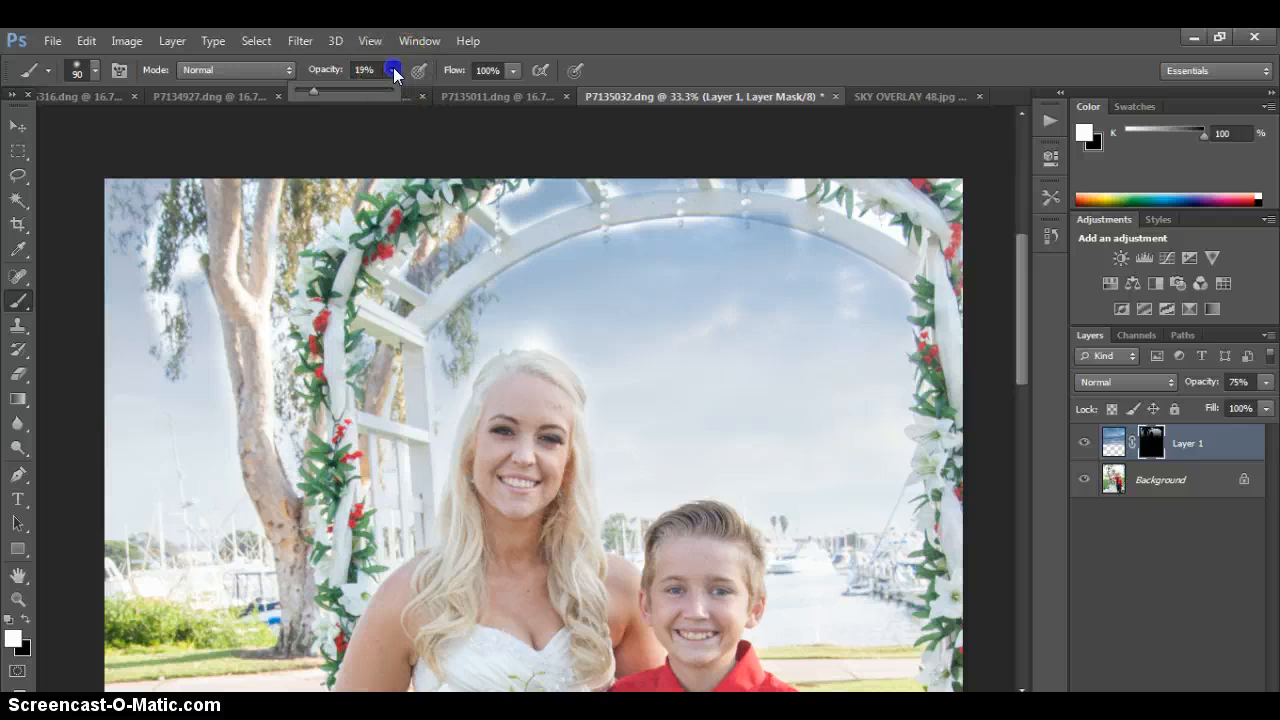
left_click(395, 72)
left_click(156, 215)
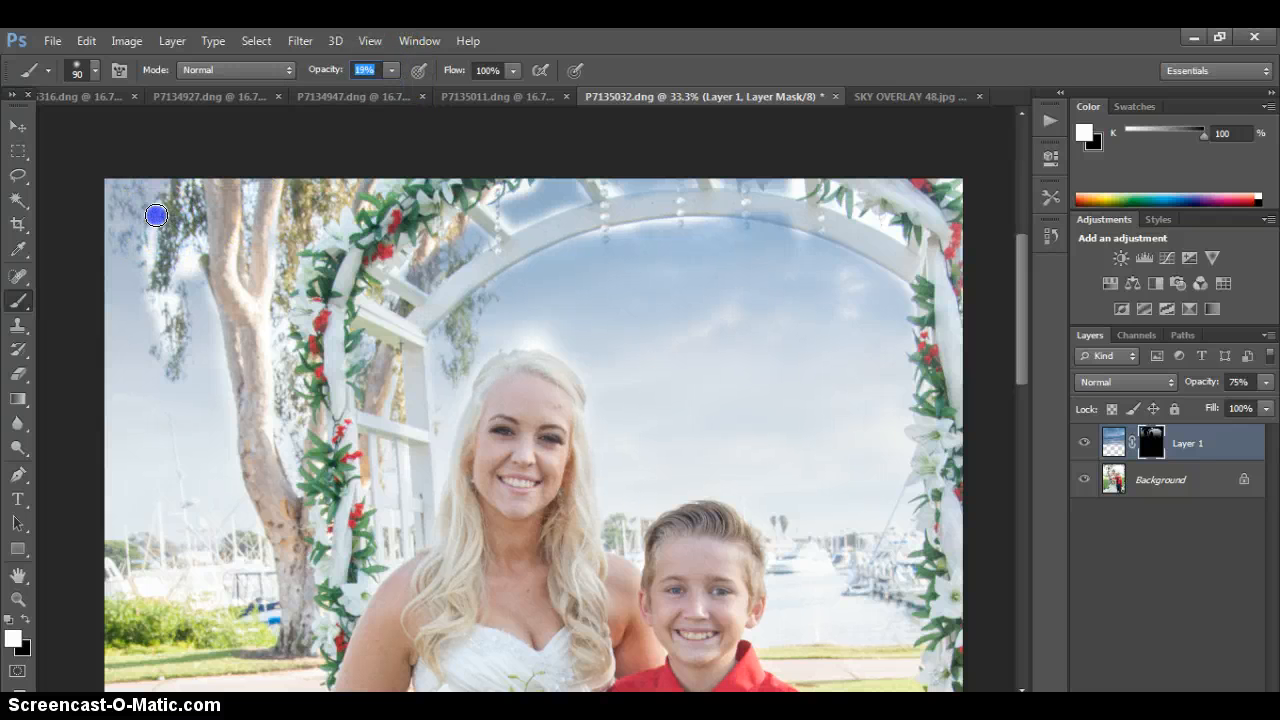
mouse_move(156, 215)
left_mouse_down()
mouse_move(151, 256)
mouse_move(157, 205)
mouse_move(164, 322)
mouse_move(173, 300)
mouse_move(148, 256)
mouse_move(151, 289)
mouse_move(169, 305)
mouse_move(170, 346)
mouse_move(194, 235)
mouse_move(165, 304)
mouse_move(171, 290)
mouse_move(144, 301)
mouse_move(156, 318)
mouse_move(201, 235)
mouse_move(187, 247)
mouse_move(211, 306)
left_mouse_up()
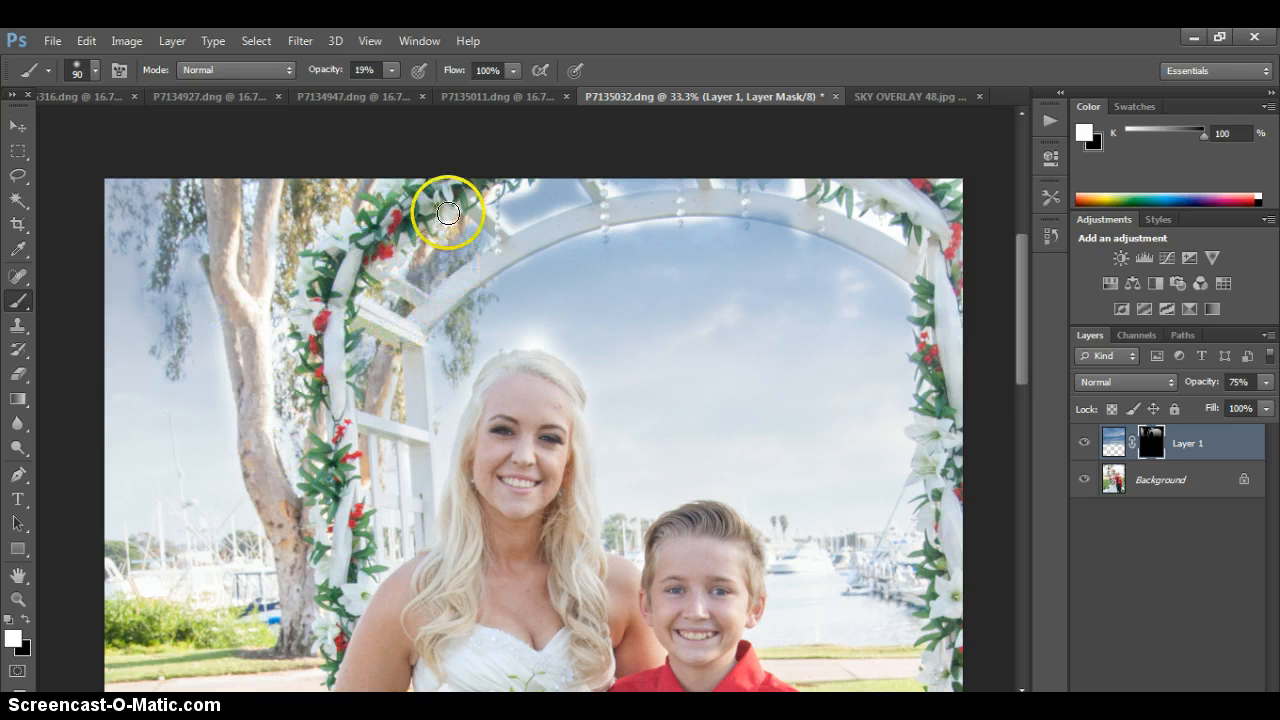
Soften the bright halos around the lattice, above the bride's head and along the arch's inner edge by painting sky back on the mask.
left_click_drag(447, 226, 385, 295)
left_click_drag(543, 334, 531, 336)
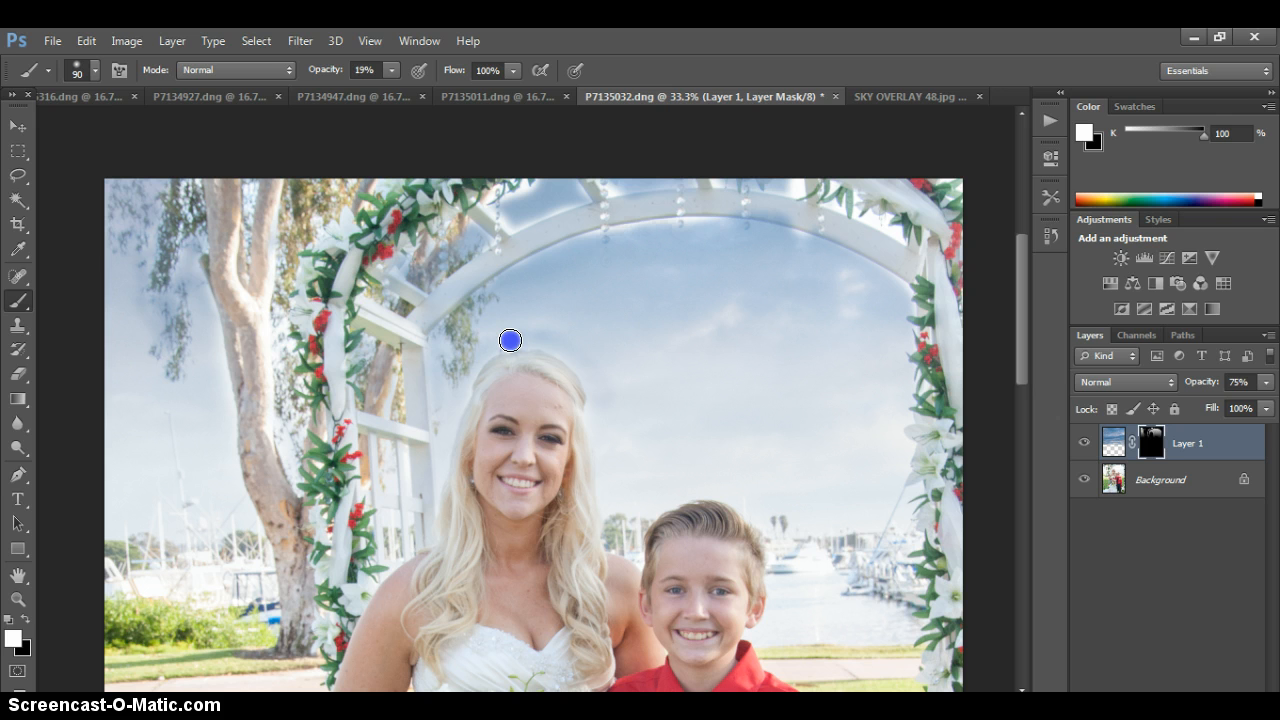
mouse_move(688, 222)
left_mouse_down()
mouse_move(709, 224)
mouse_move(609, 231)
mouse_move(712, 226)
mouse_move(670, 226)
mouse_move(694, 217)
mouse_move(800, 229)
left_mouse_up()
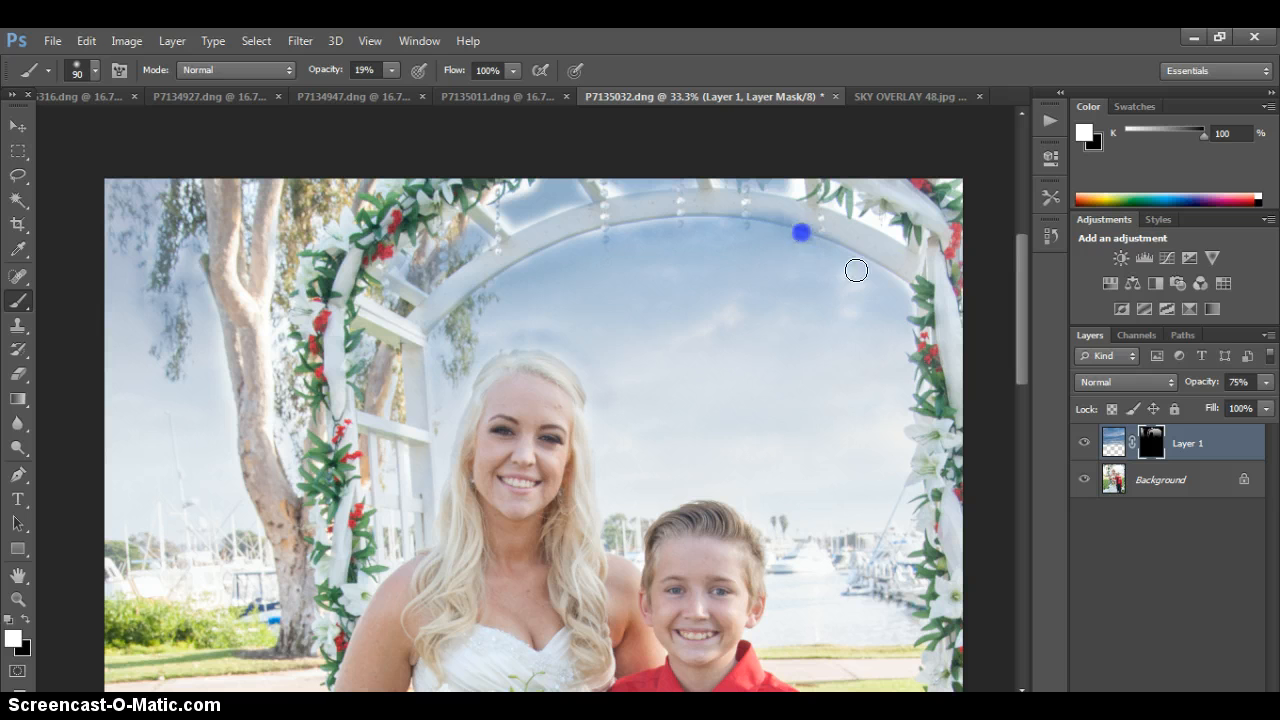
mouse_move(854, 269)
left_mouse_down()
mouse_move(912, 296)
mouse_move(874, 268)
mouse_move(912, 309)
mouse_move(911, 296)
mouse_move(914, 321)
mouse_move(892, 272)
mouse_move(857, 256)
mouse_move(917, 300)
left_mouse_up()
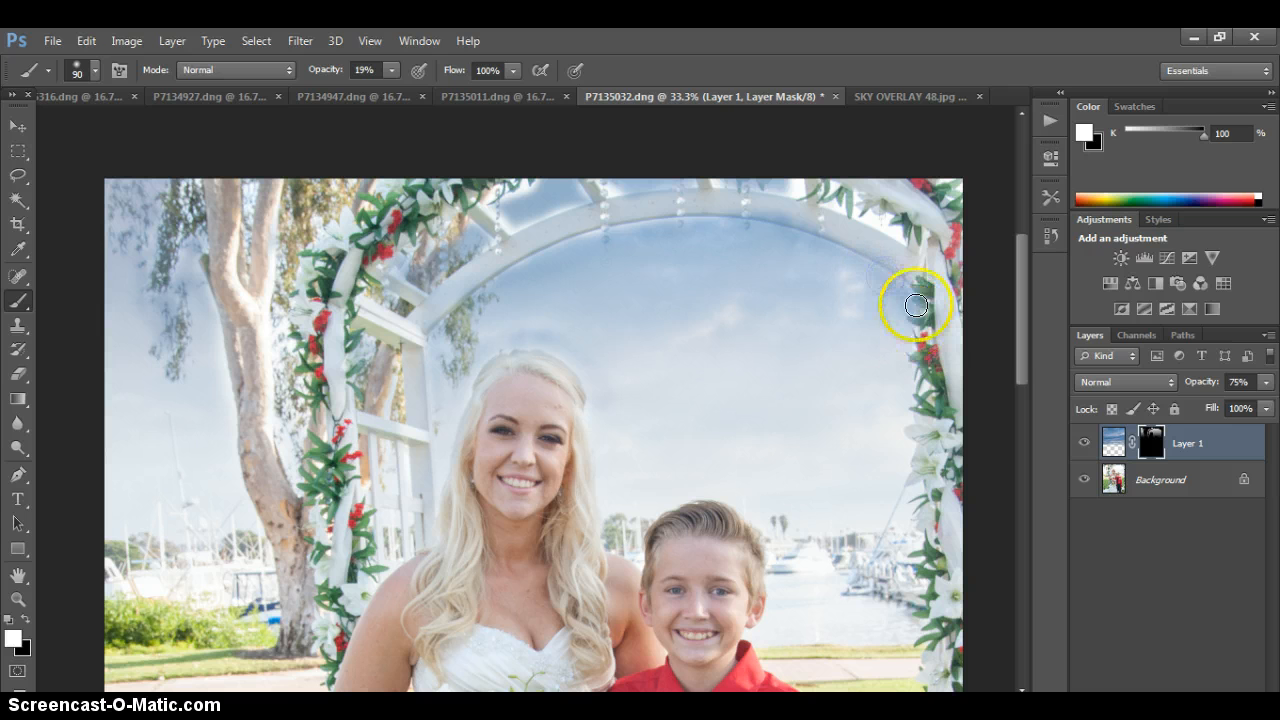
Set the brush opacity to 26% and paint sky back on the mask in the gaps between the arch's top slats.
left_click(390, 70)
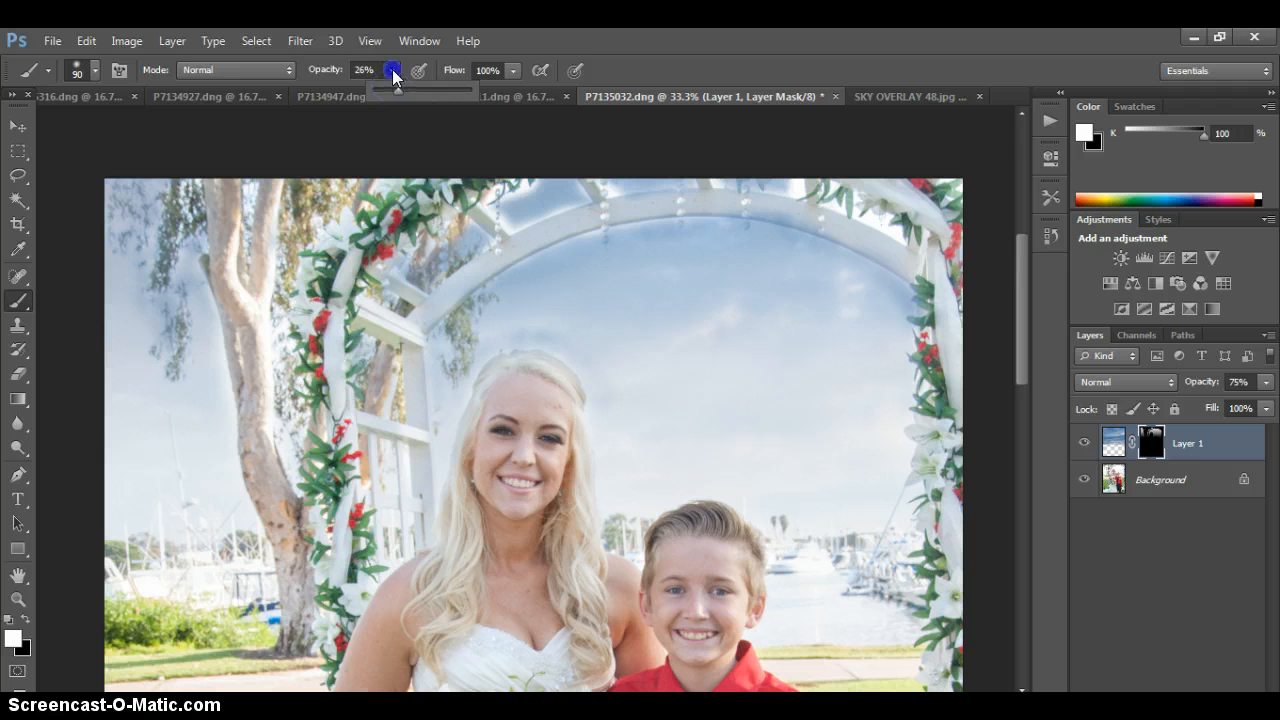
left_click(392, 74)
left_click_drag(838, 206, 837, 208)
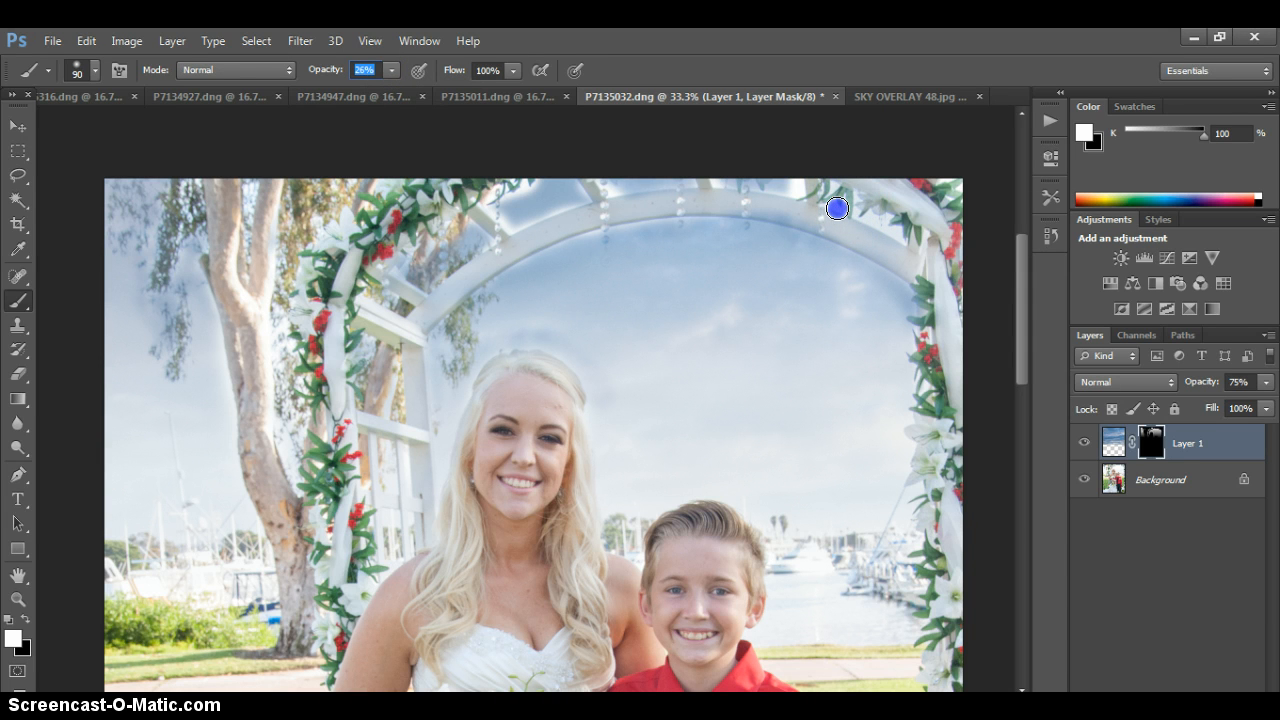
mouse_move(837, 208)
left_mouse_down()
mouse_move(808, 171)
mouse_move(790, 188)
left_mouse_up()
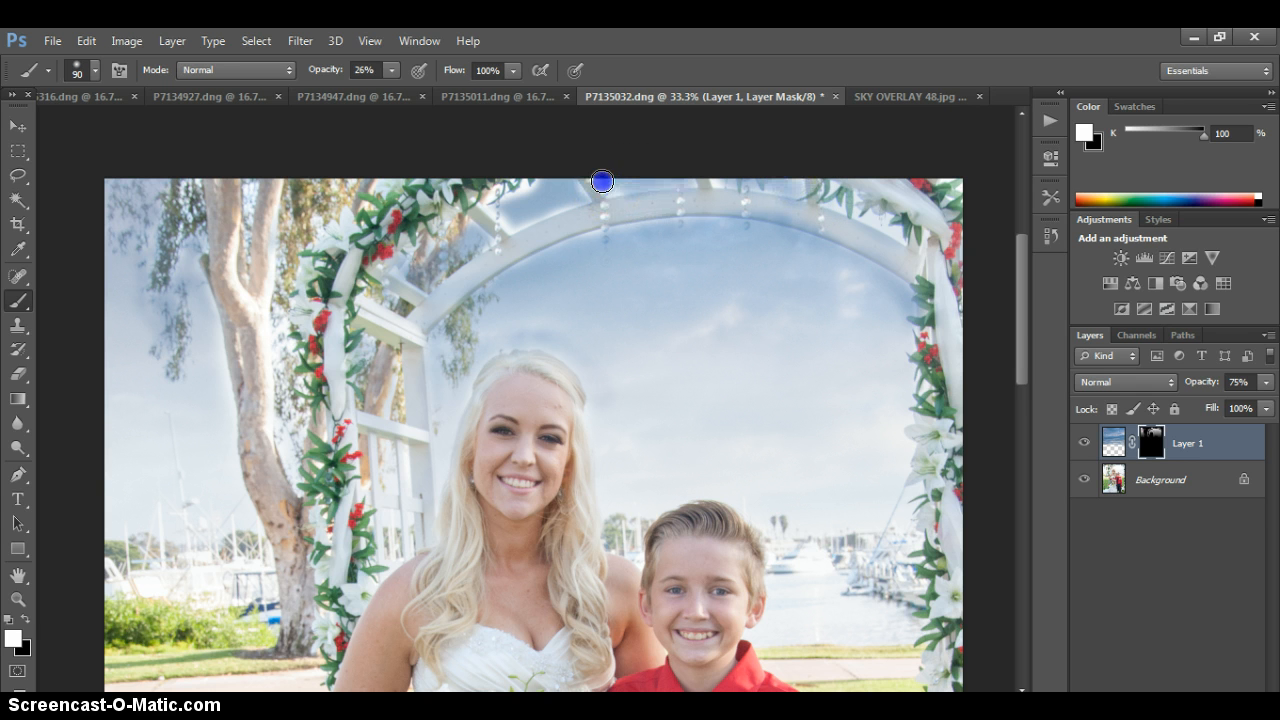
left_click_drag(602, 181, 610, 188)
mouse_move(711, 183)
left_mouse_down()
mouse_move(723, 176)
mouse_move(708, 176)
left_mouse_up()
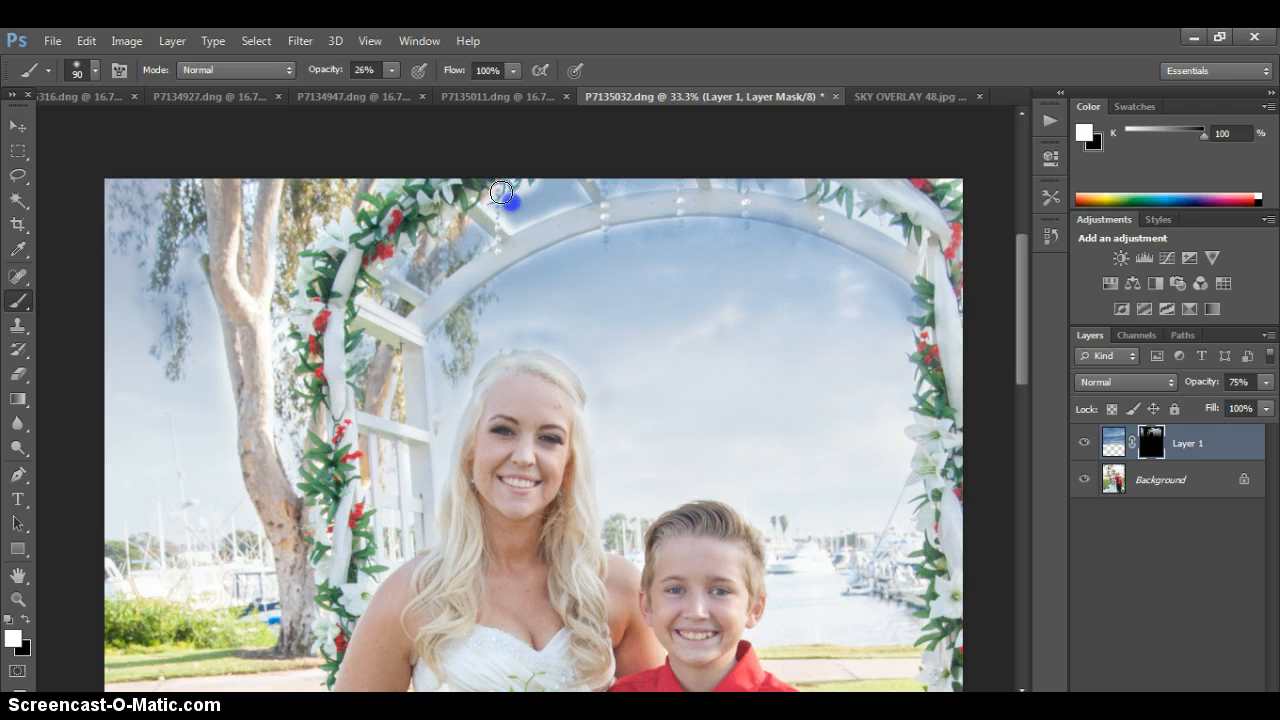
mouse_move(501, 191)
left_mouse_down()
mouse_move(518, 190)
mouse_move(497, 197)
mouse_move(510, 222)
mouse_move(577, 200)
mouse_move(512, 187)
mouse_move(528, 186)
left_mouse_up()
mouse_move(491, 237)
left_mouse_down()
mouse_move(480, 245)
mouse_move(511, 220)
mouse_move(480, 200)
mouse_move(530, 219)
mouse_move(622, 190)
mouse_move(586, 163)
left_mouse_up()
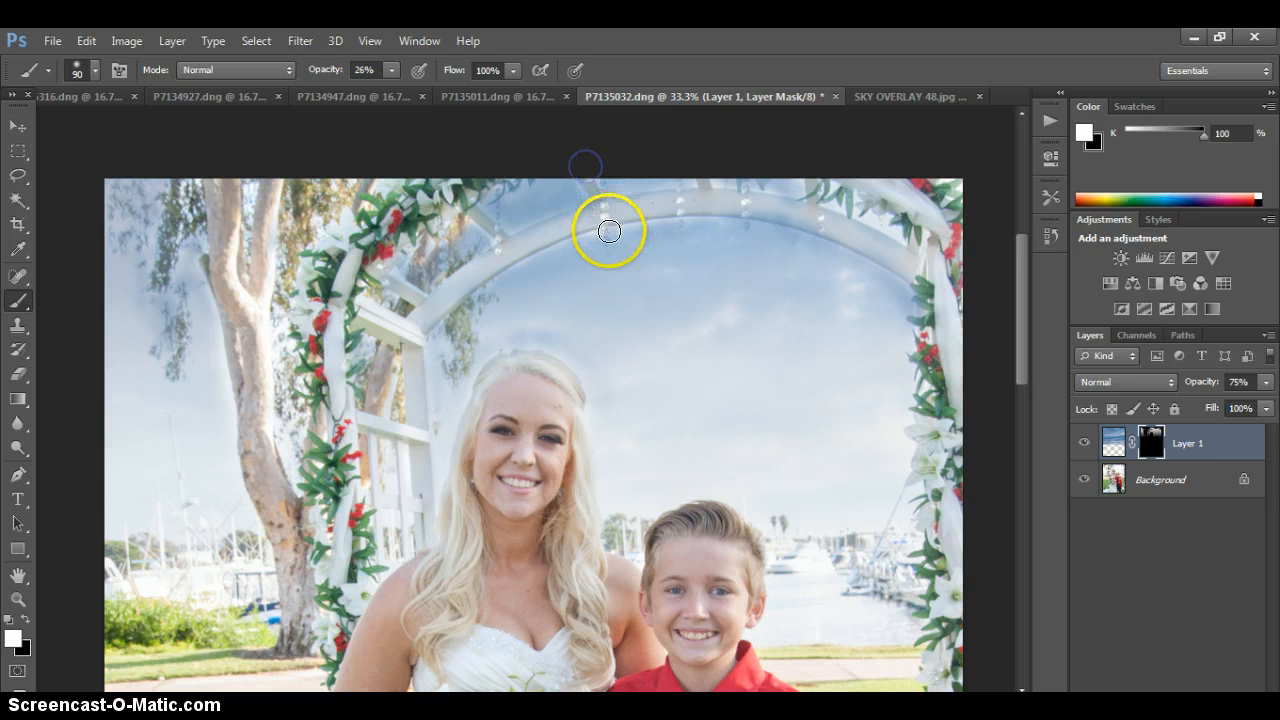
Paint sky back in white along the arch's inner curve and around the bride's head.
mouse_move(606, 226)
left_mouse_down()
mouse_move(517, 260)
mouse_move(703, 217)
mouse_move(677, 217)
mouse_move(606, 229)
mouse_move(777, 223)
mouse_move(855, 258)
left_mouse_up()
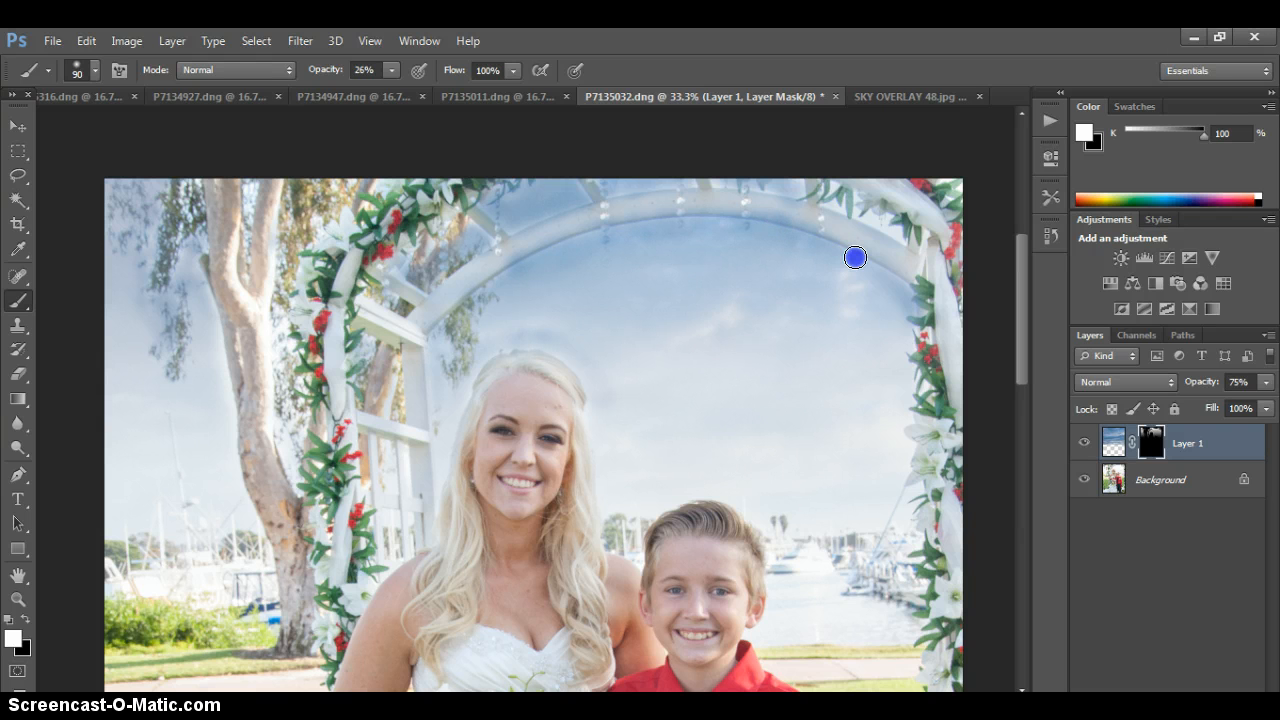
mouse_move(431, 332)
left_mouse_down()
mouse_move(469, 364)
mouse_move(454, 406)
left_mouse_up()
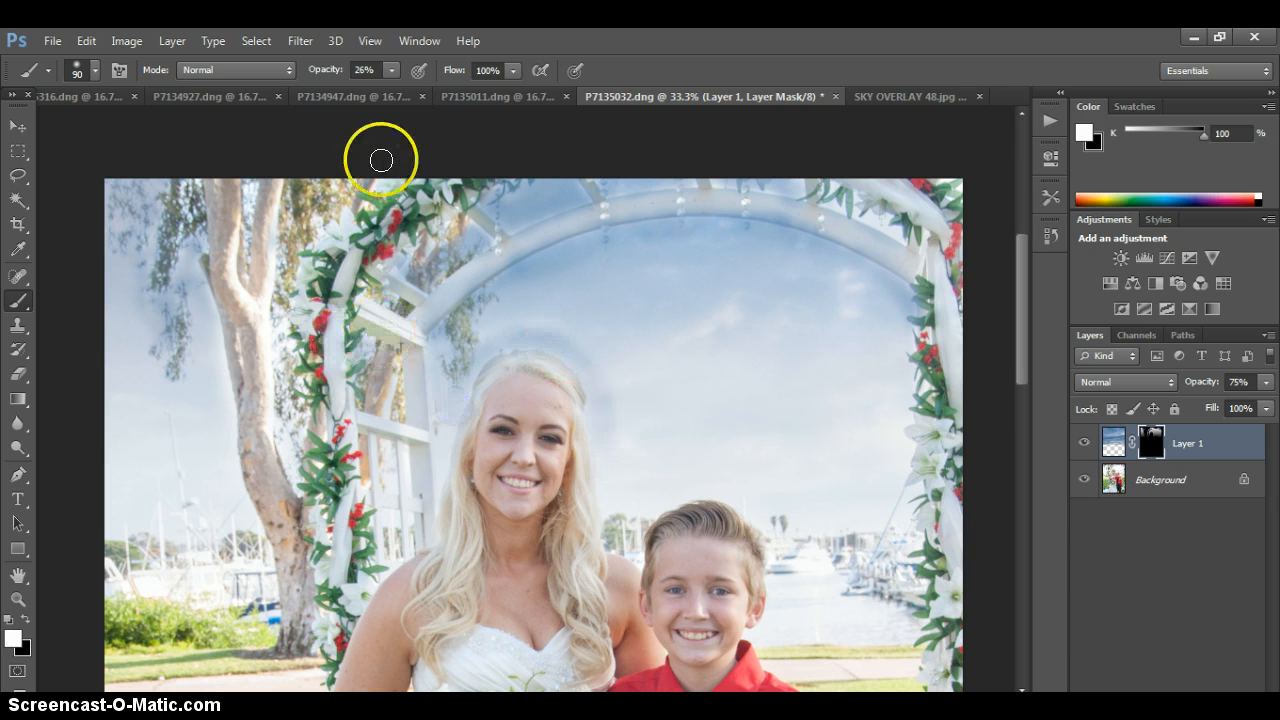
Swap the painting colour to black and lighten the sky around the bride's head and beside the arch's inner curve.
key("x")
left_click_drag(497, 356, 494, 354)
left_click_drag(506, 262, 506, 262)
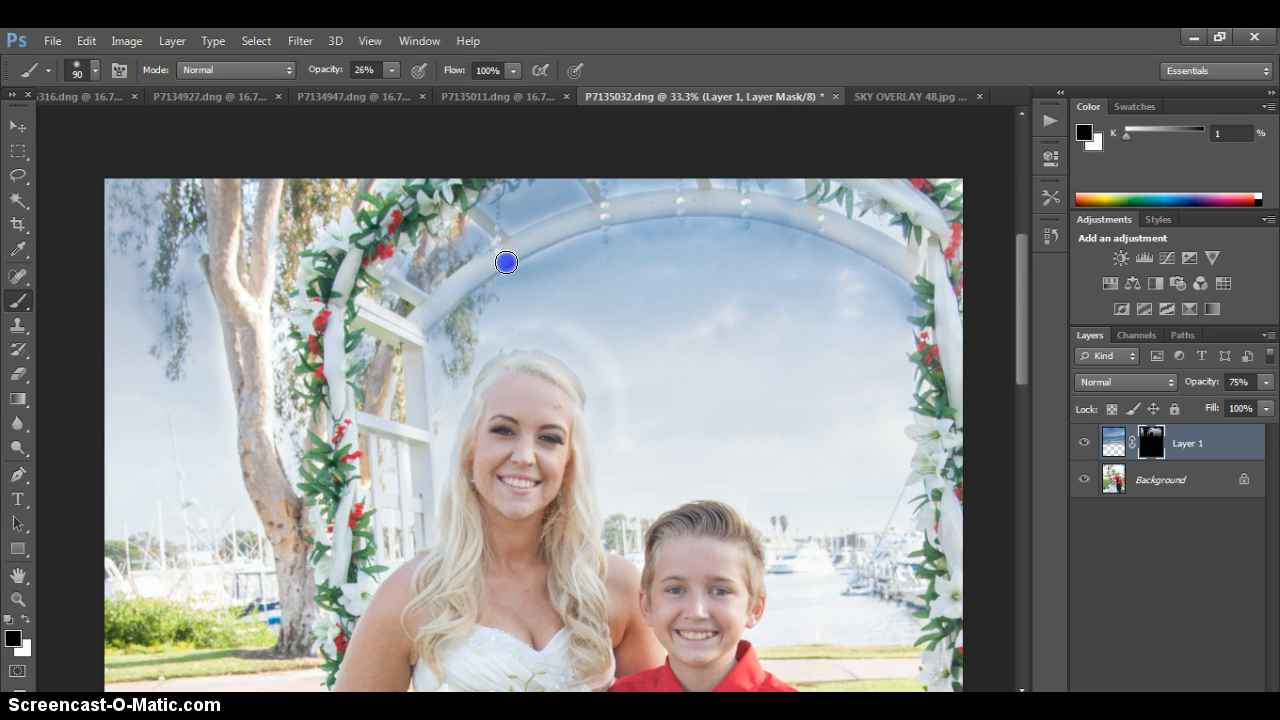
left_click_drag(506, 262, 508, 250)
Set the brush opacity to 12% and paint black to gently fade the sky just below the arch's inner edge.
left_click(392, 70)
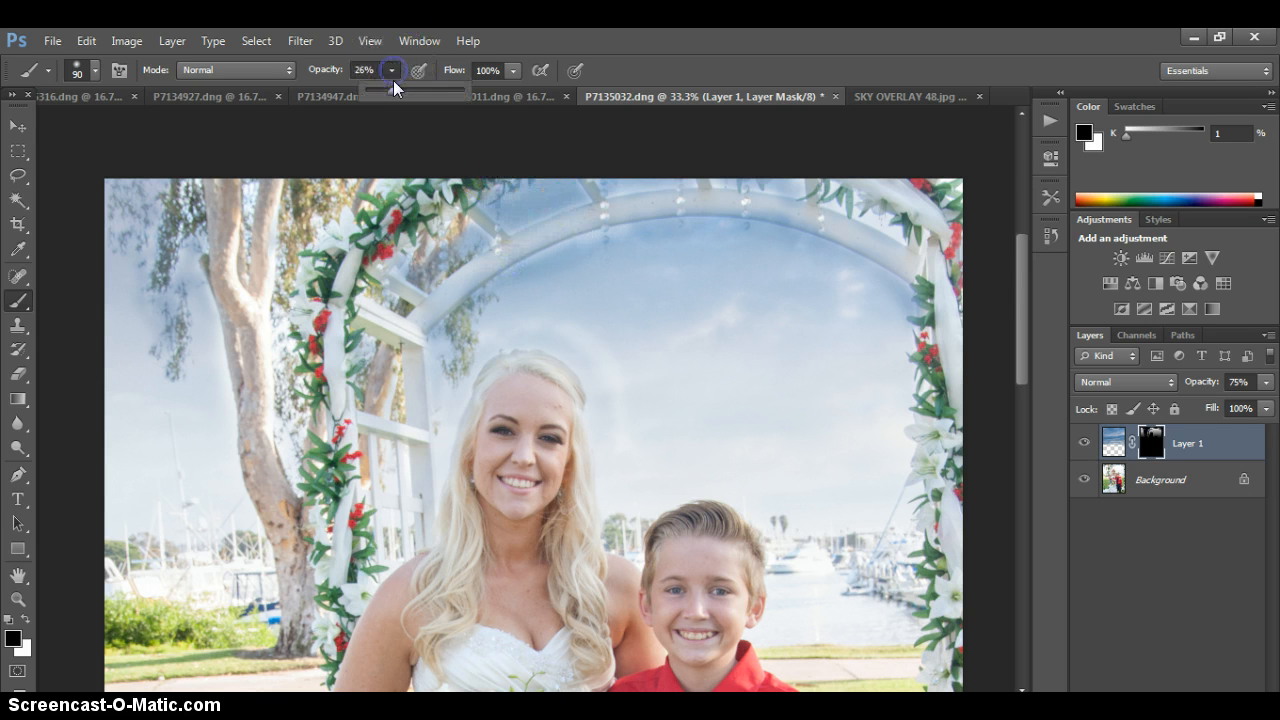
left_click_drag(389, 88, 377, 88)
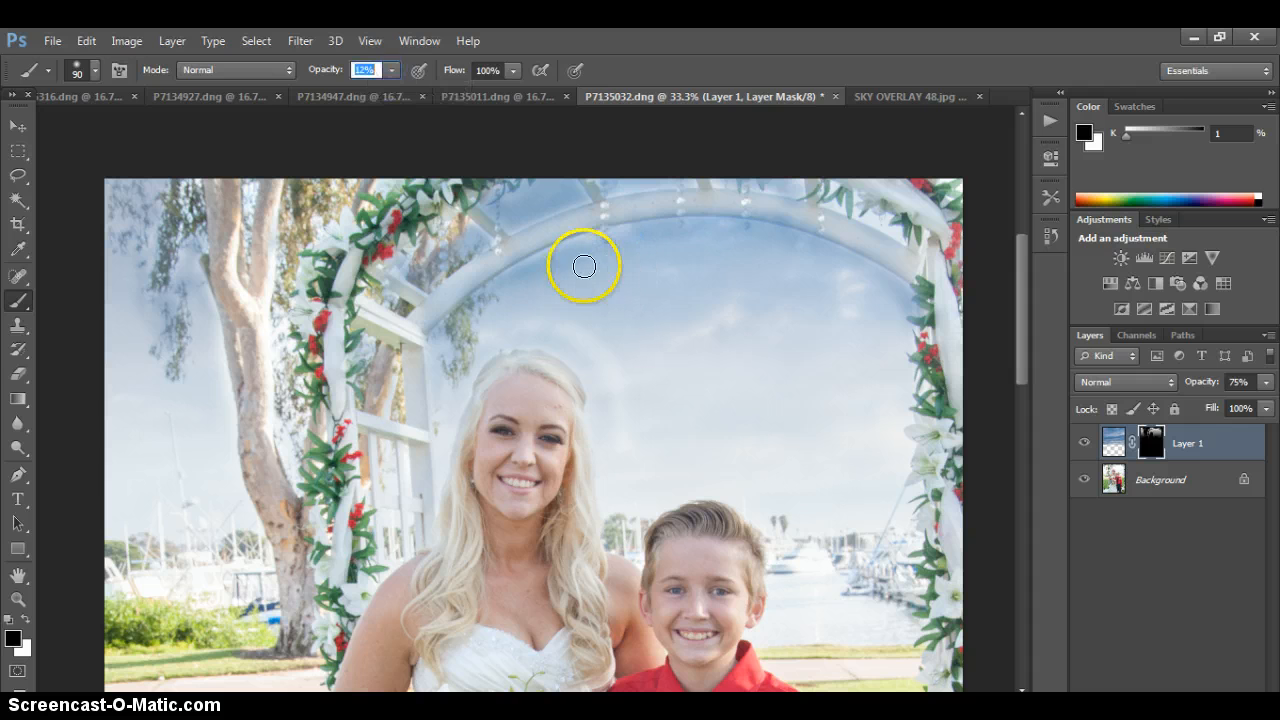
left_click_drag(583, 260, 573, 266)
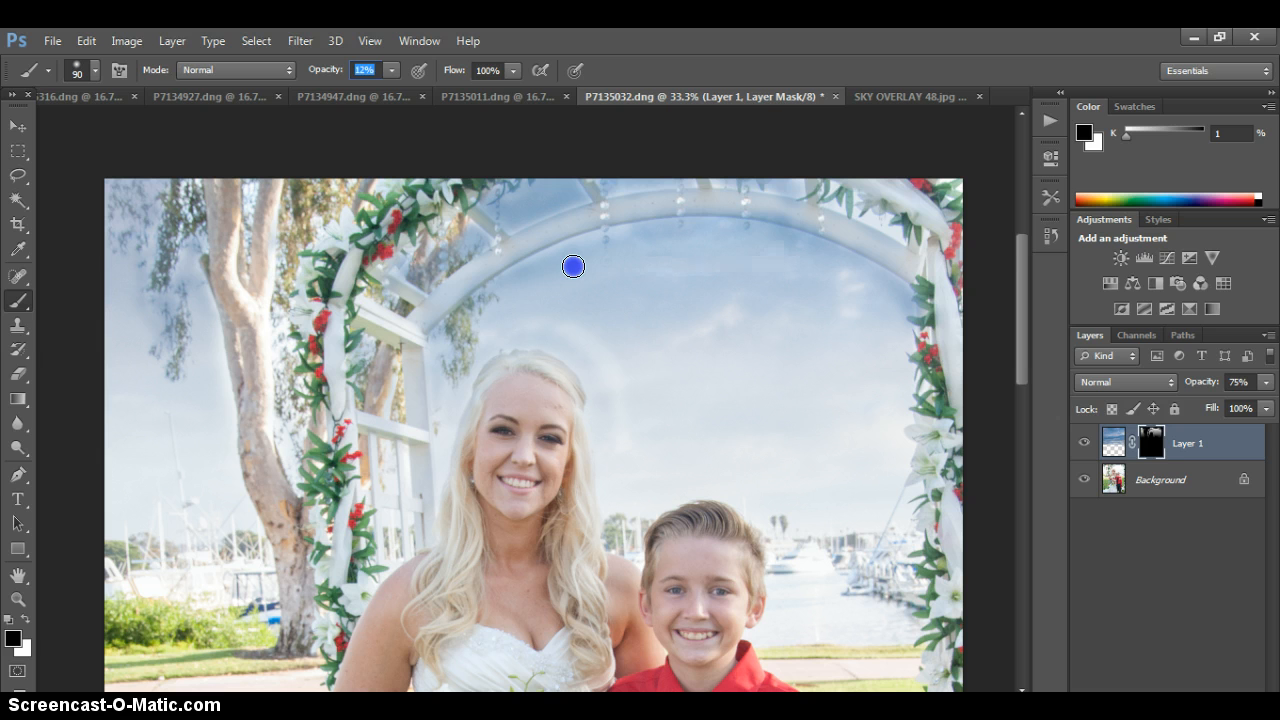
mouse_move(855, 261)
left_mouse_down()
mouse_move(826, 242)
mouse_move(880, 262)
mouse_move(956, 347)
mouse_move(948, 382)
mouse_move(896, 308)
mouse_move(899, 336)
mouse_move(891, 295)
mouse_move(758, 225)
left_mouse_up()
Set the brush opacity to 34% and paint black over the arch's upper beam to remove the sky tint.
left_click(394, 70)
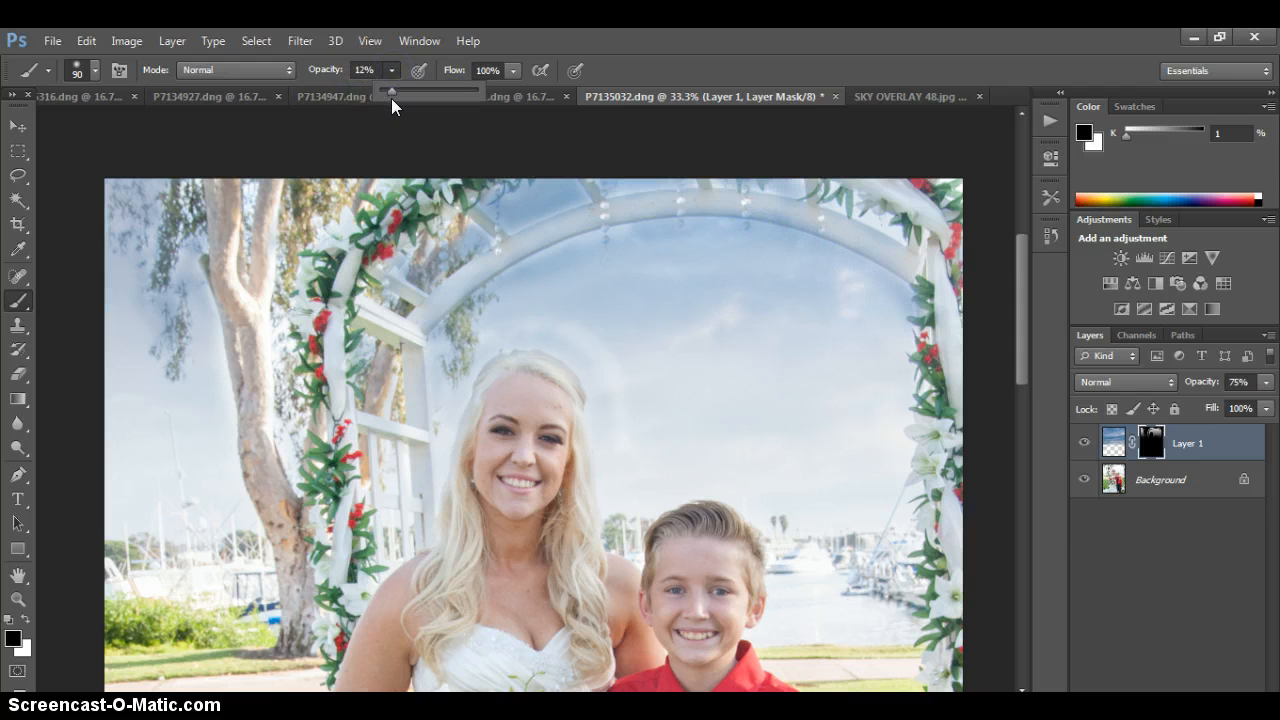
left_click_drag(391, 96, 413, 95)
left_click(394, 70)
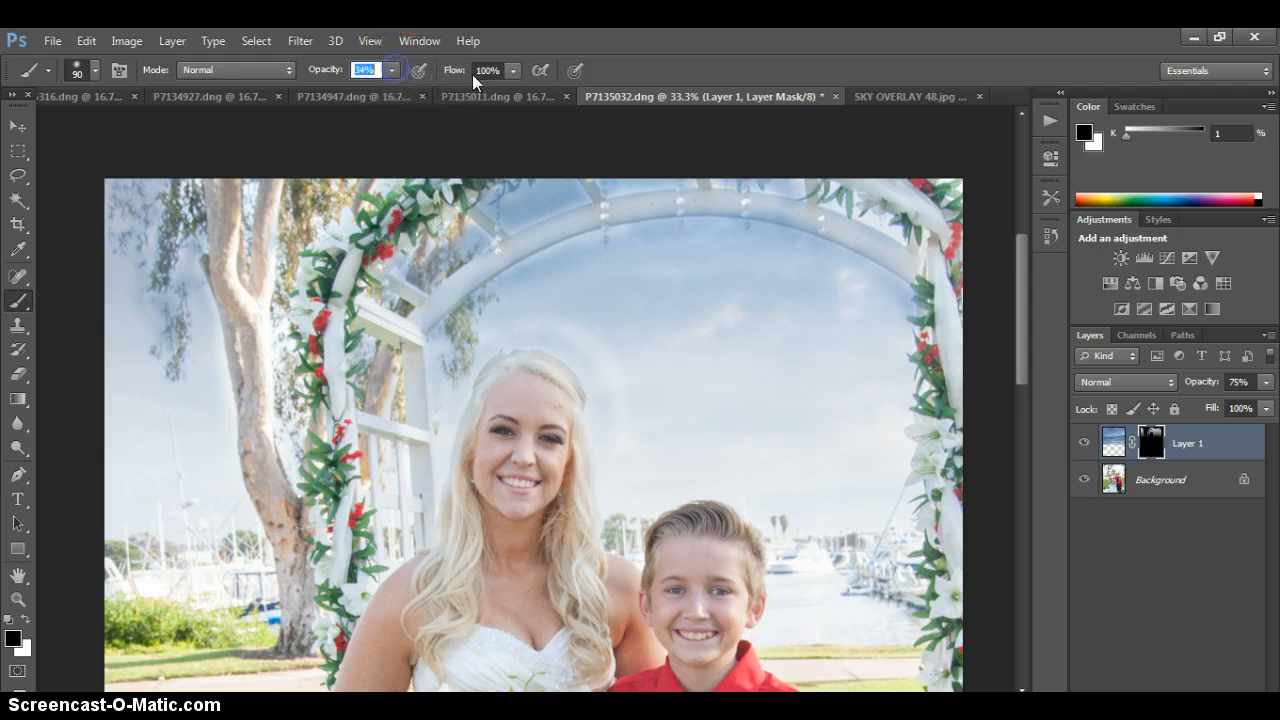
left_click(660, 208)
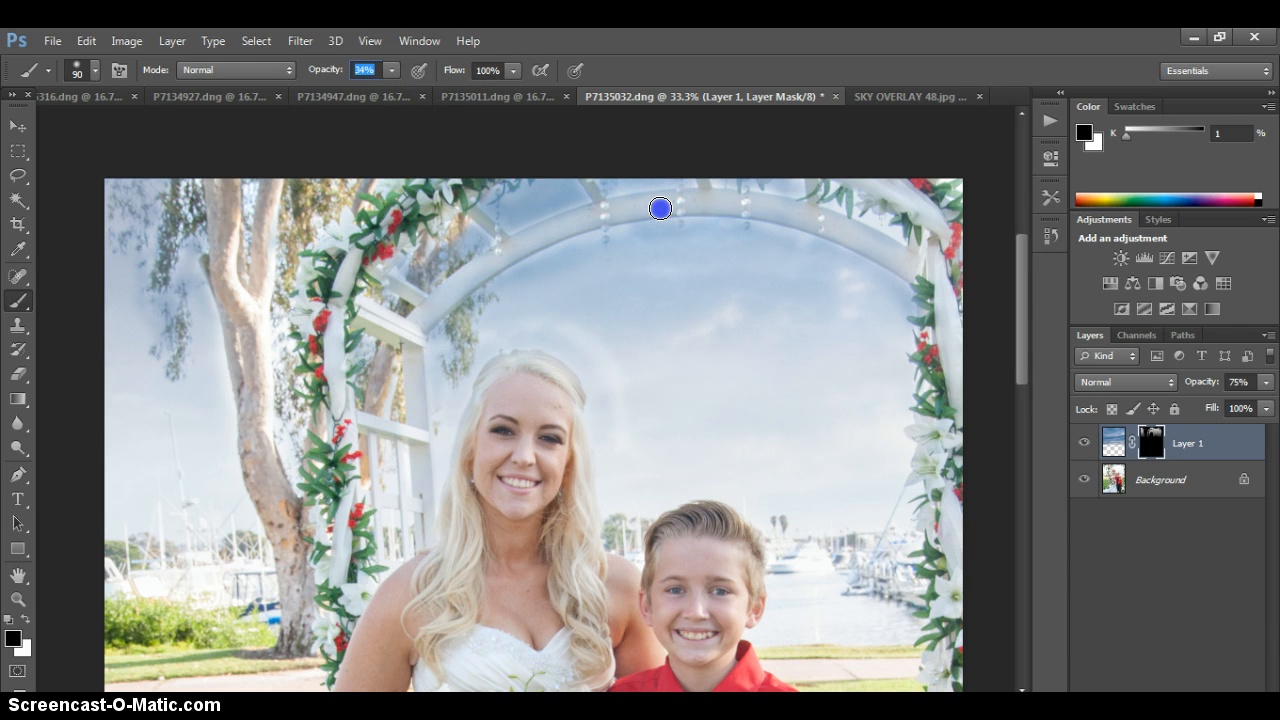
left_click(606, 212)
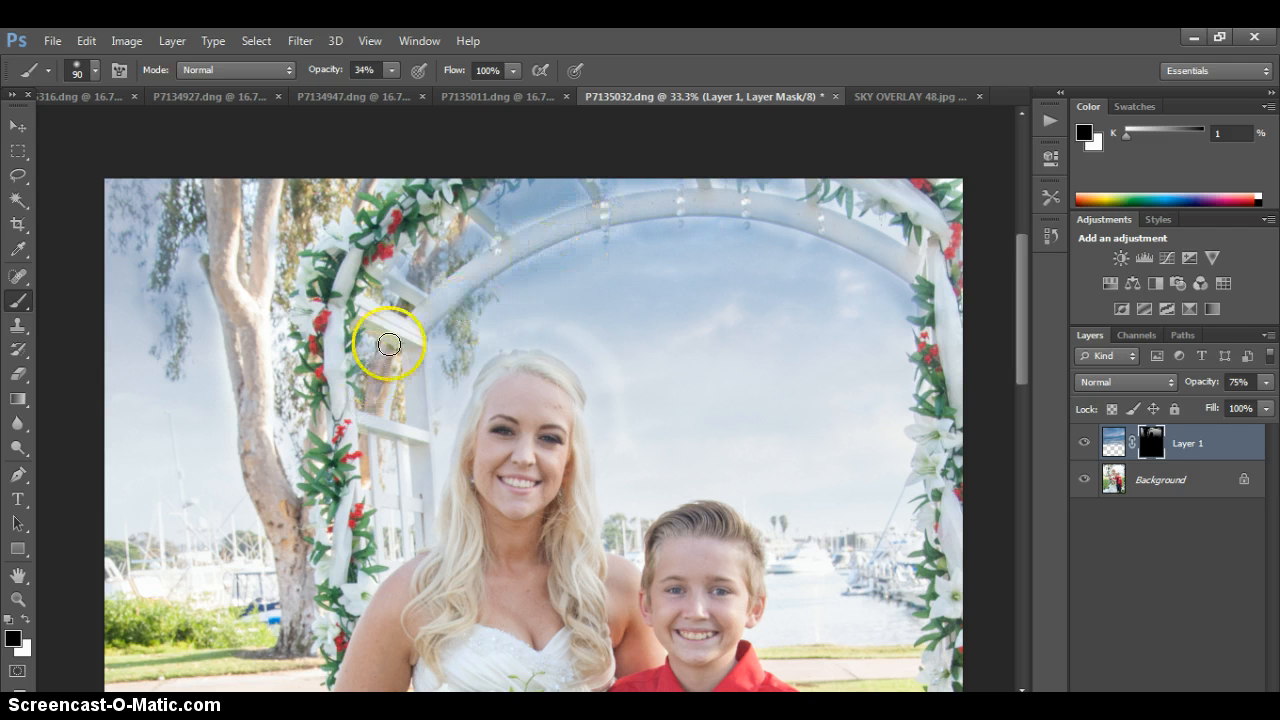
Set the brush opacity to 17% and paint black along the arch's curve from its crown to the flower-covered post beyond the boy.
left_click(392, 70)
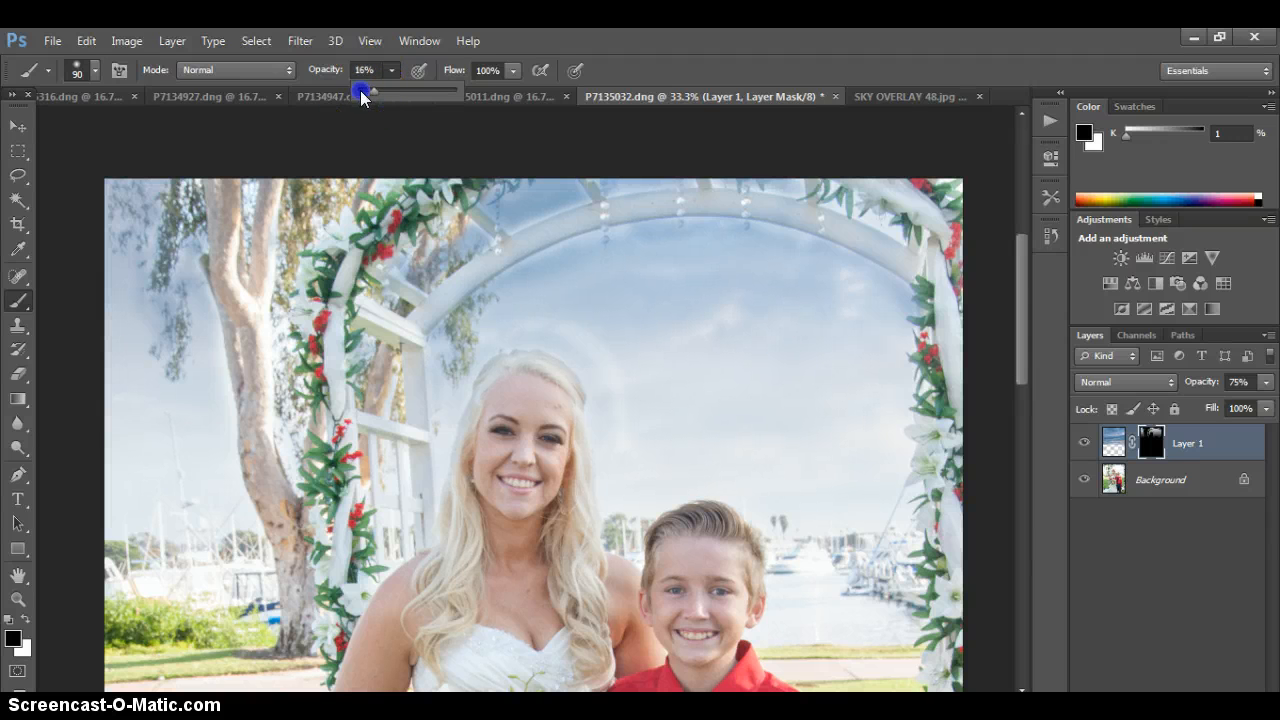
left_click(384, 84)
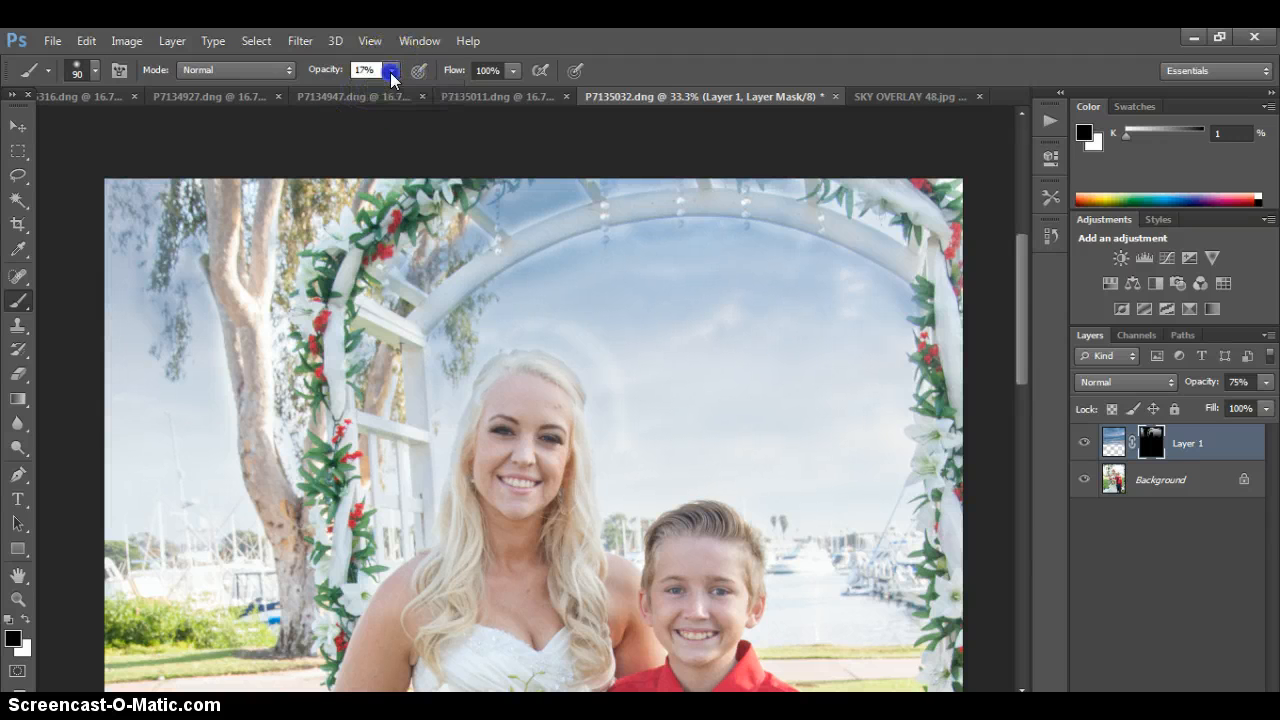
left_click(656, 232)
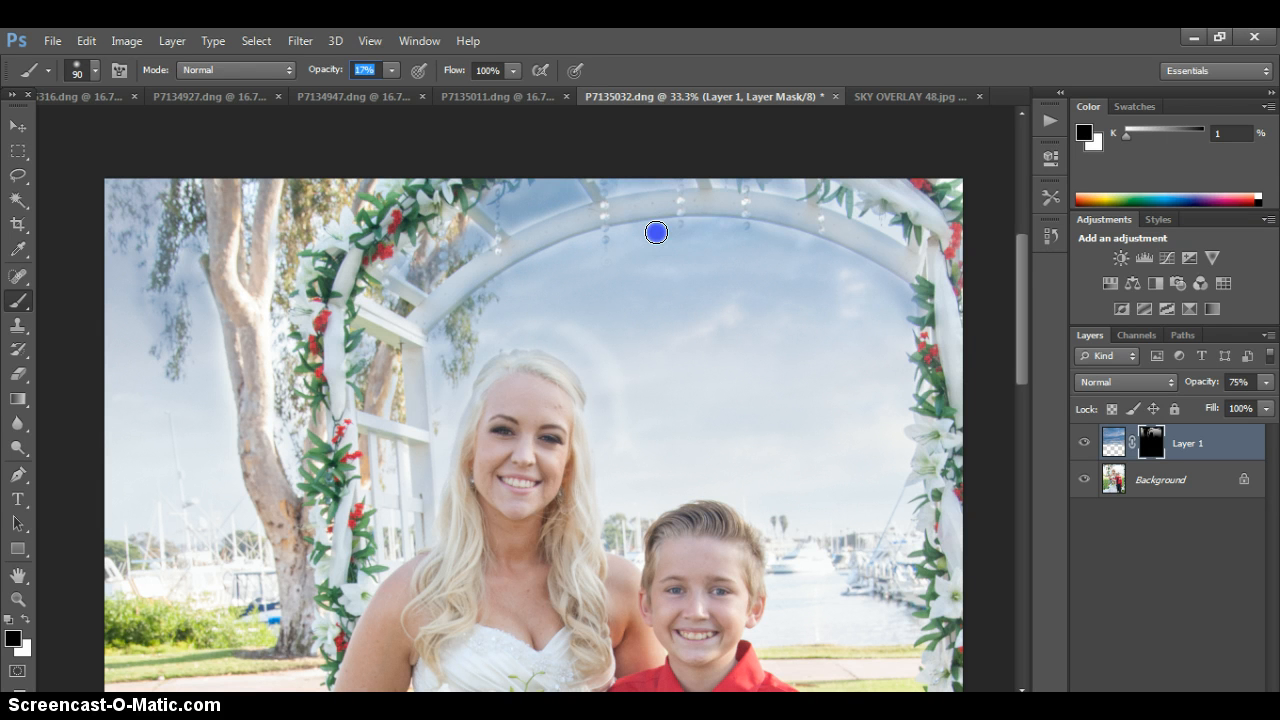
mouse_move(656, 232)
left_mouse_down()
mouse_move(830, 246)
mouse_move(897, 281)
mouse_move(896, 266)
left_mouse_up()
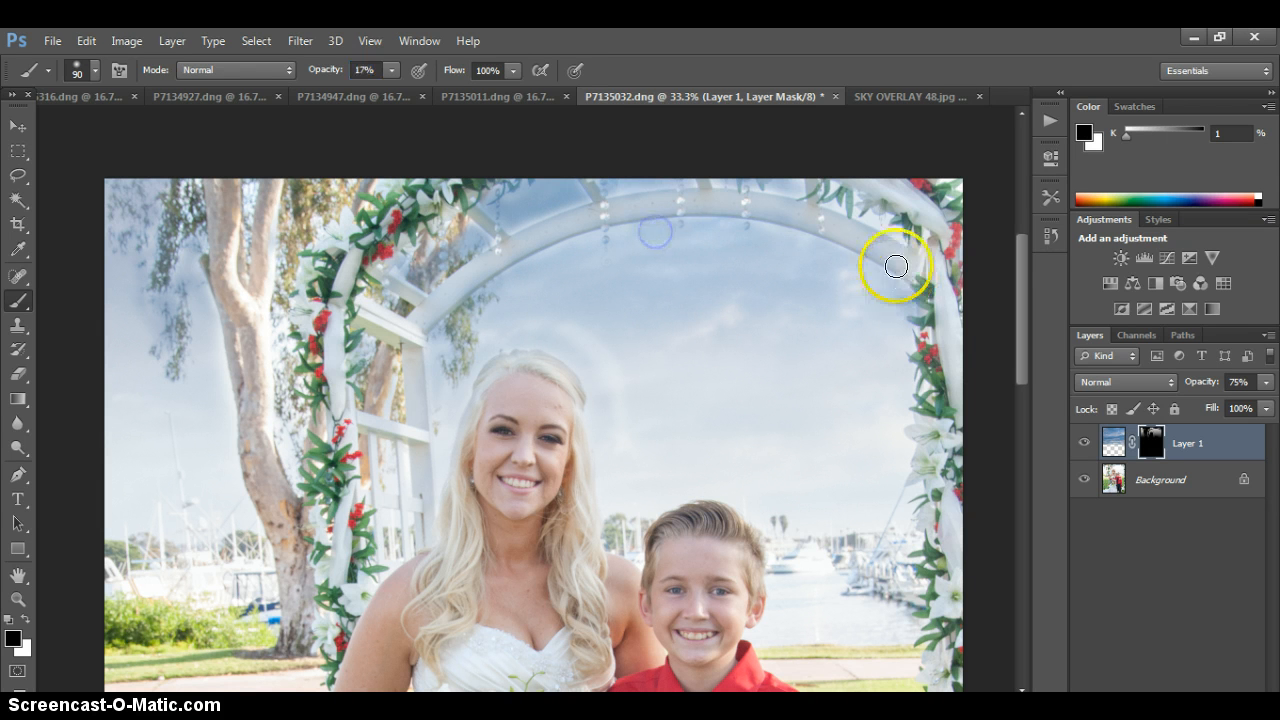
left_click(895, 250)
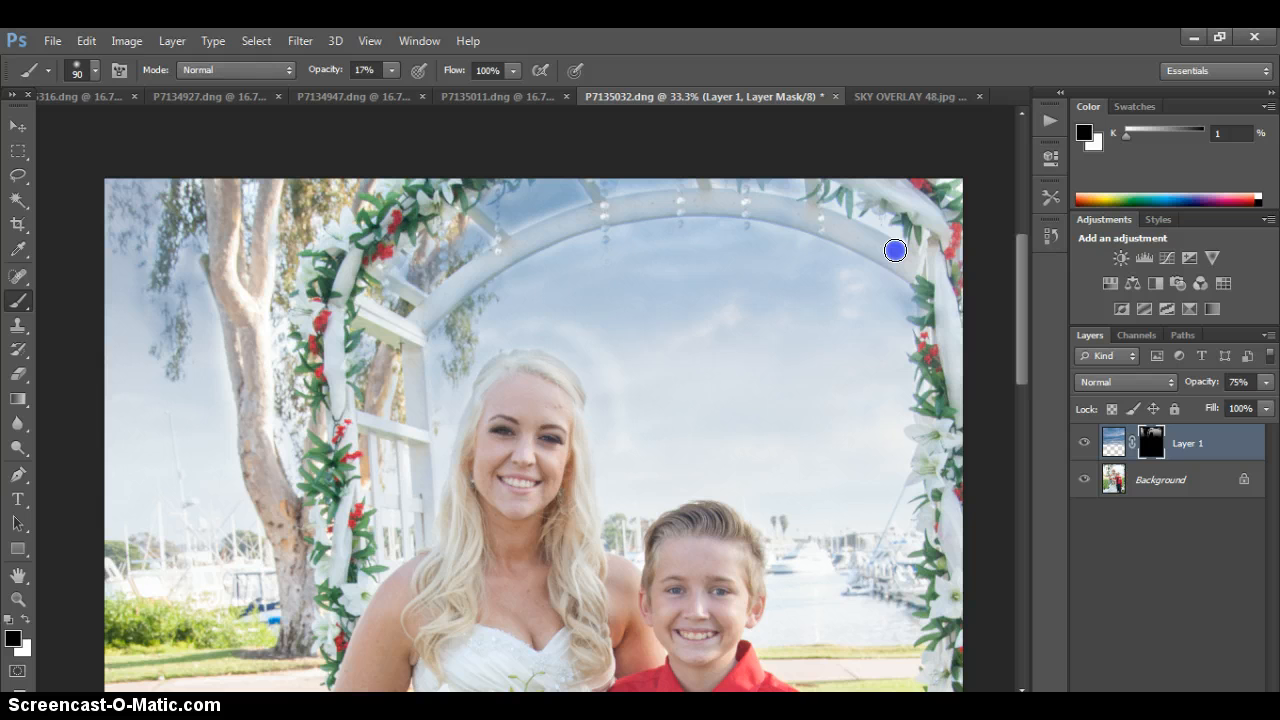
mouse_move(793, 214)
left_mouse_down()
mouse_move(760, 204)
mouse_move(831, 215)
mouse_move(891, 256)
left_mouse_up()
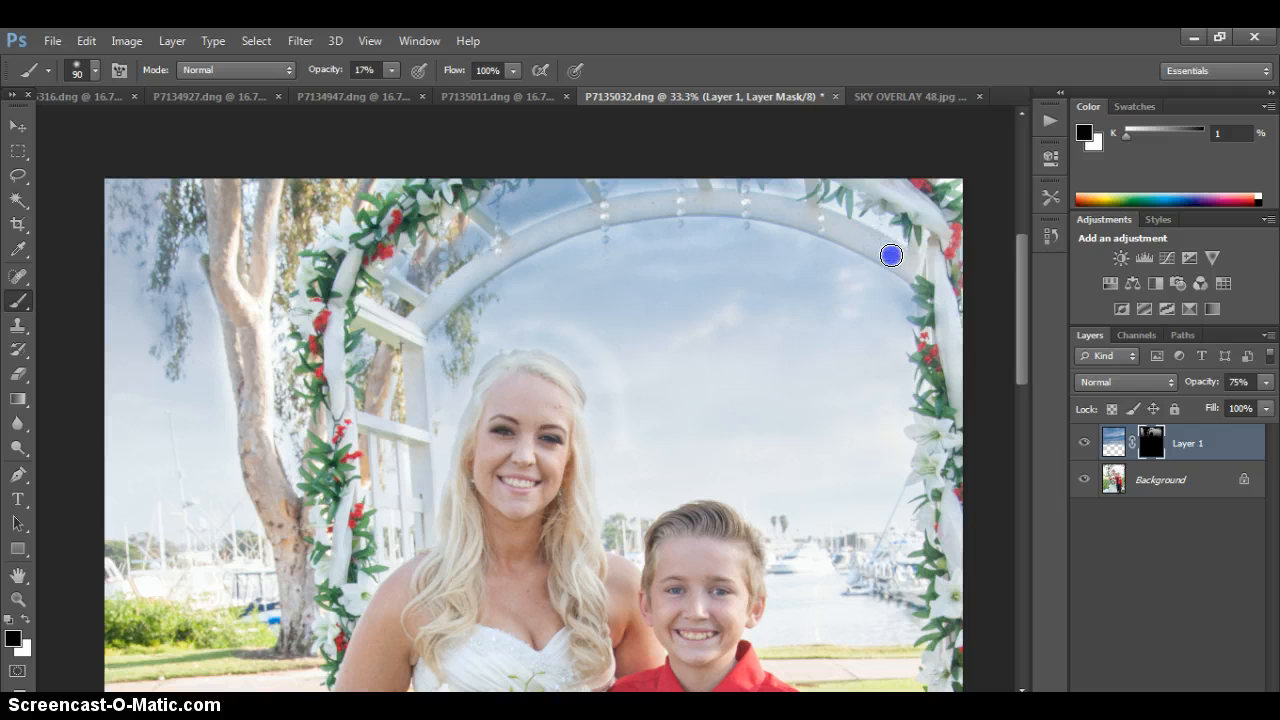
Clear more sky tint from the arch's crown with black, and restore sky in white in the gap beside the garland.
left_click(630, 207)
left_click_drag(630, 207, 554, 224)
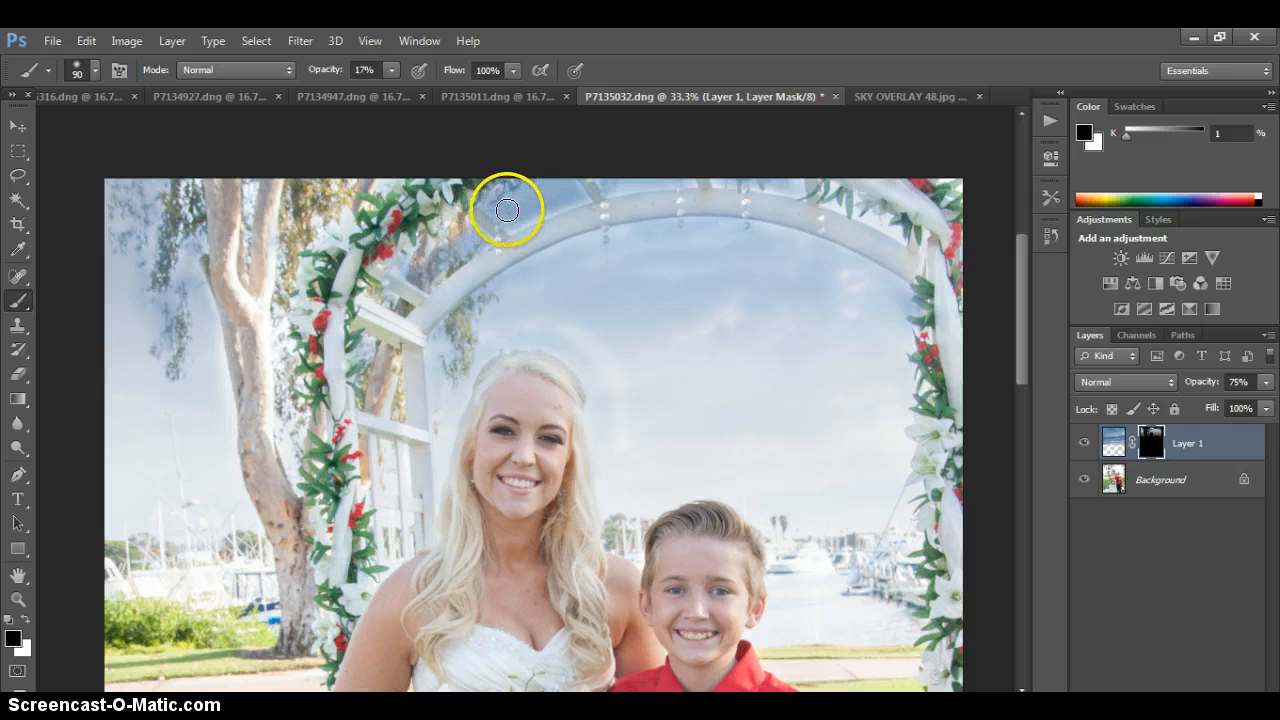
key("x")
mouse_move(507, 210)
left_mouse_down()
mouse_move(507, 228)
mouse_move(583, 197)
mouse_move(505, 233)
left_mouse_up()
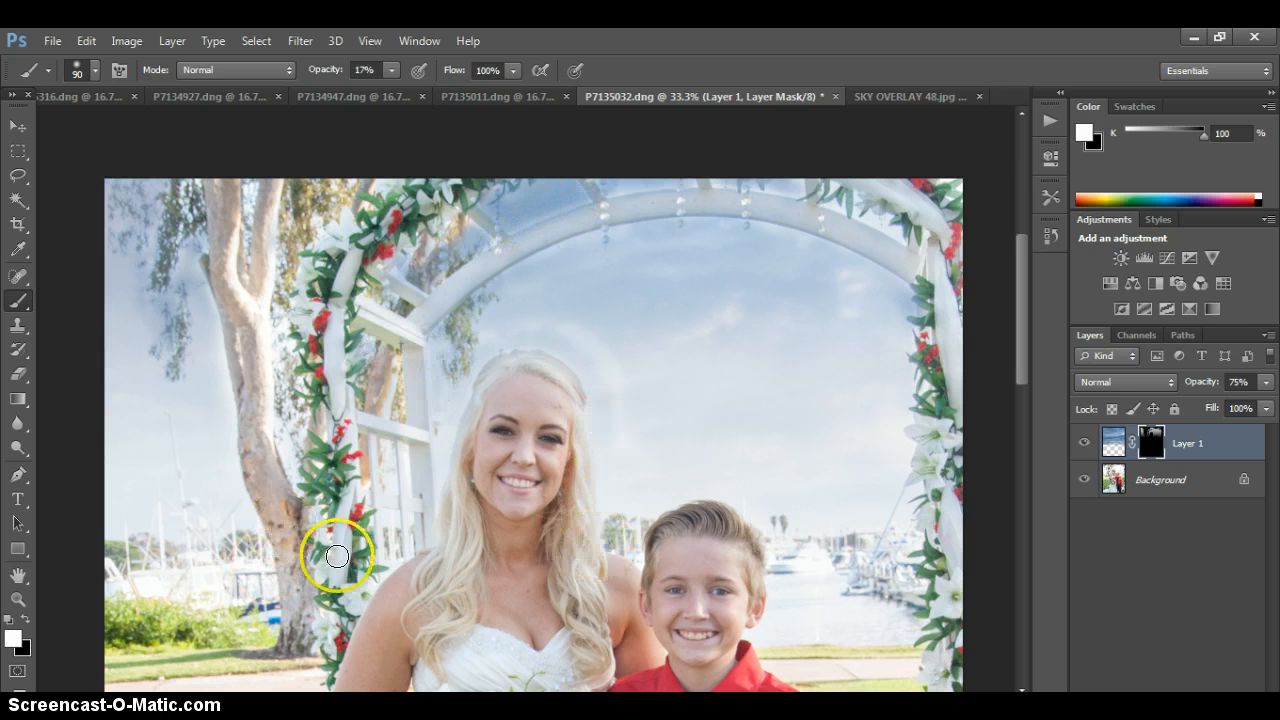
View the photo at 16.7% and dab sky back above the bride's head with the white brush.
left_click(20, 598)
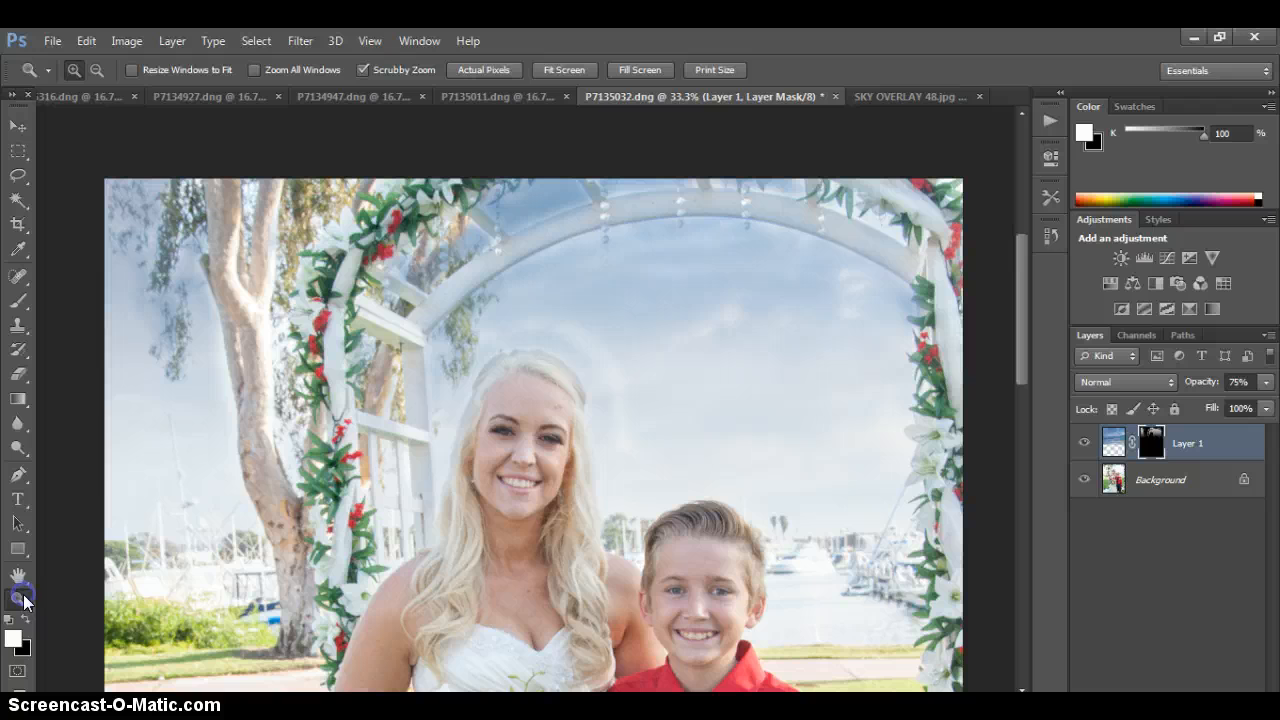
left_click(97, 70)
left_click(600, 287)
left_click(600, 287)
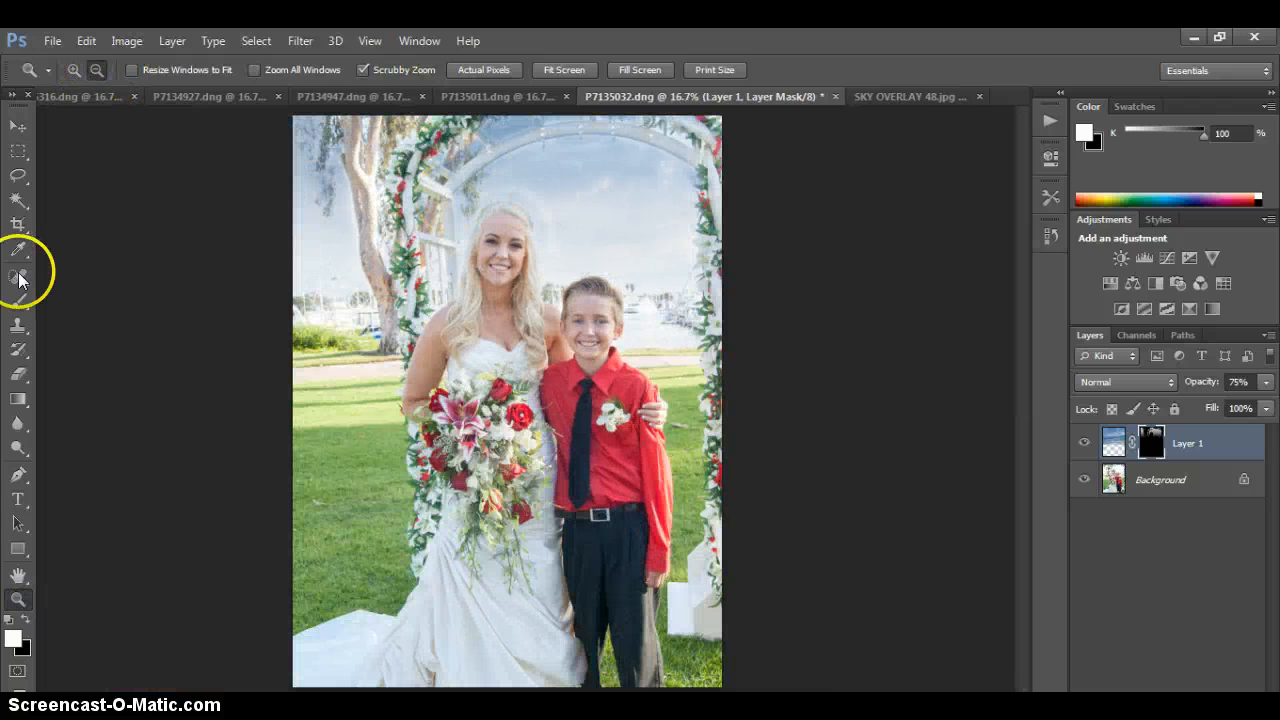
left_click(17, 316)
left_click(17, 308)
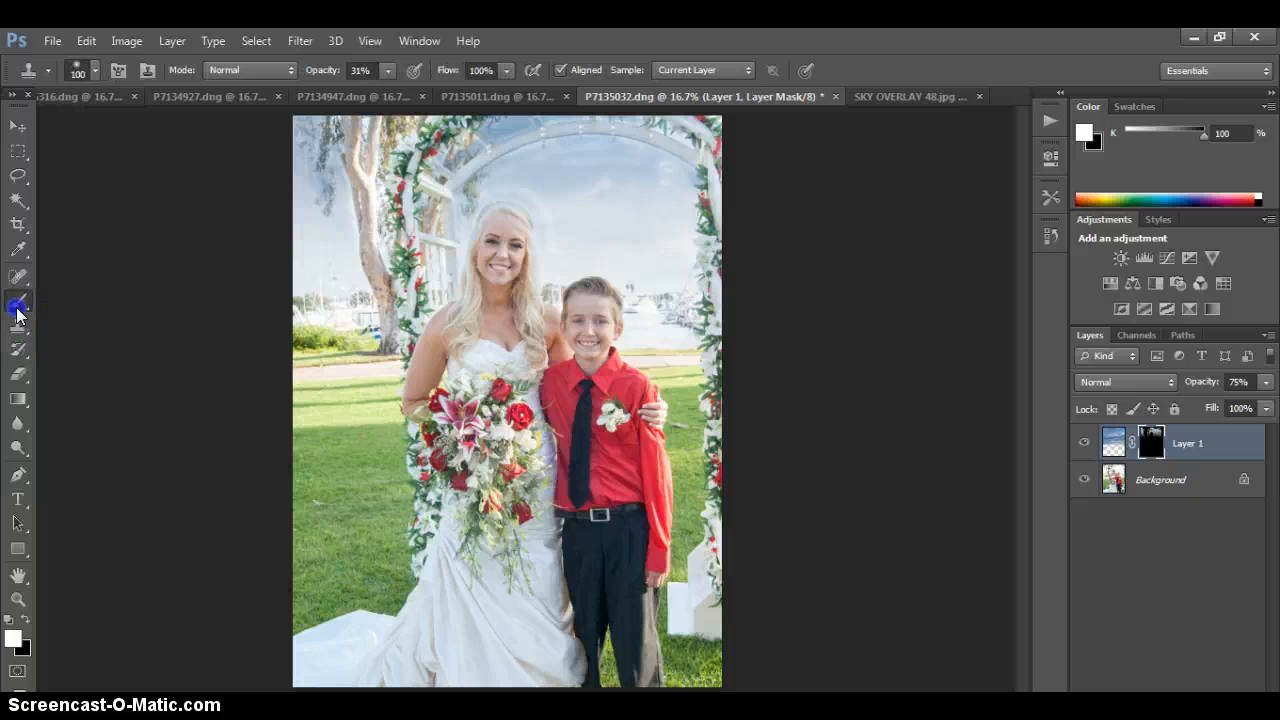
left_click(517, 186)
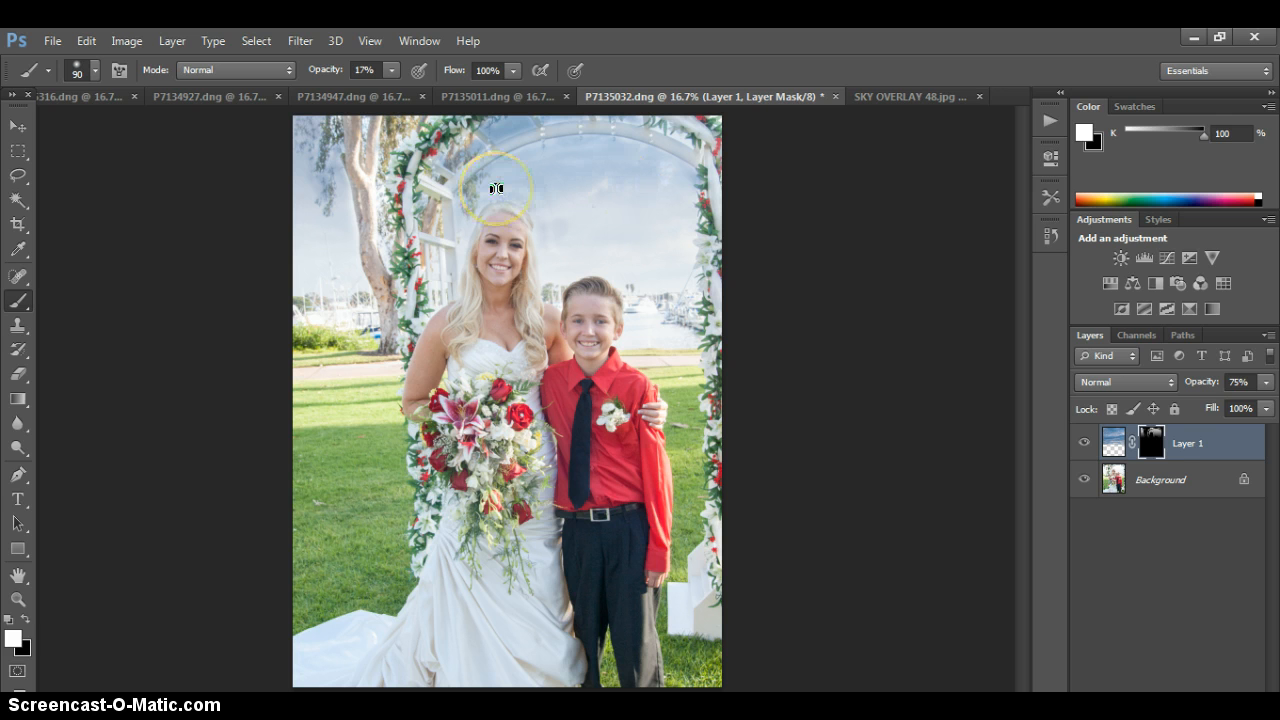
Swap the painting colour to black and soften the sky around the top and side of the bride's hair.
key("x")
left_click(495, 208)
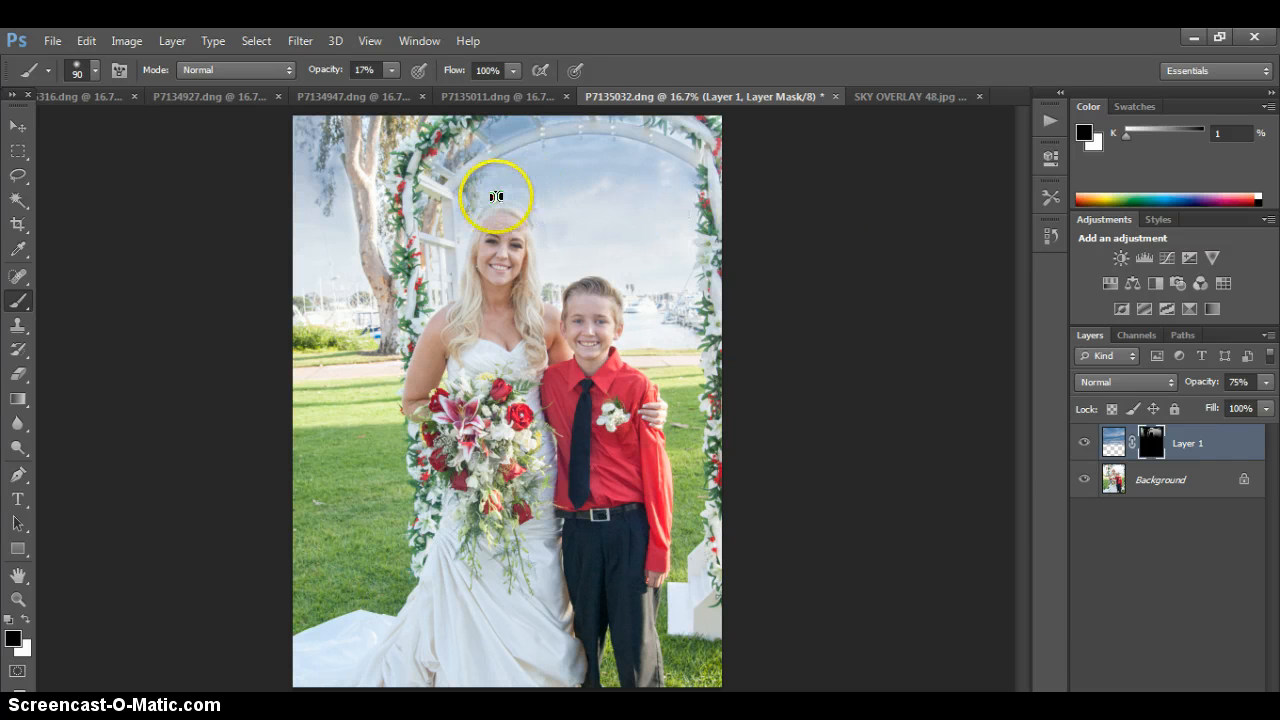
left_click(496, 197)
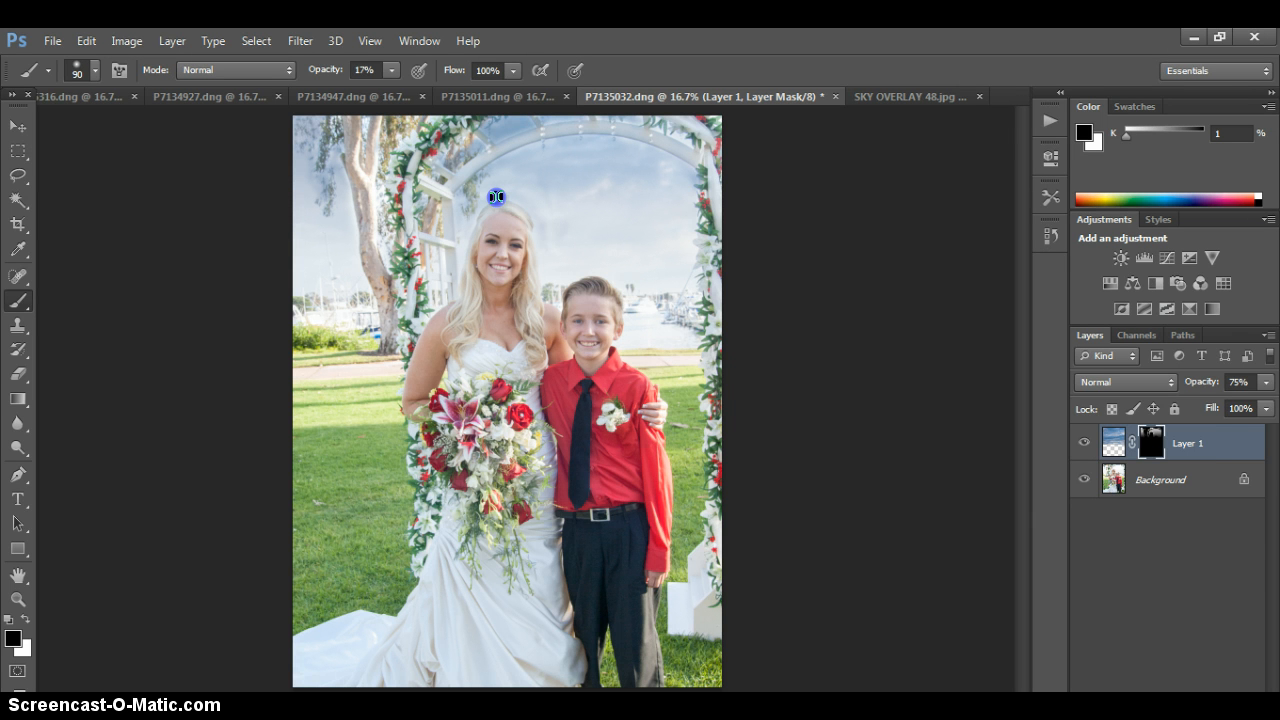
mouse_move(496, 197)
left_mouse_down()
mouse_move(529, 209)
mouse_move(525, 191)
mouse_move(503, 190)
mouse_move(468, 224)
mouse_move(489, 201)
mouse_move(563, 223)
left_mouse_up()
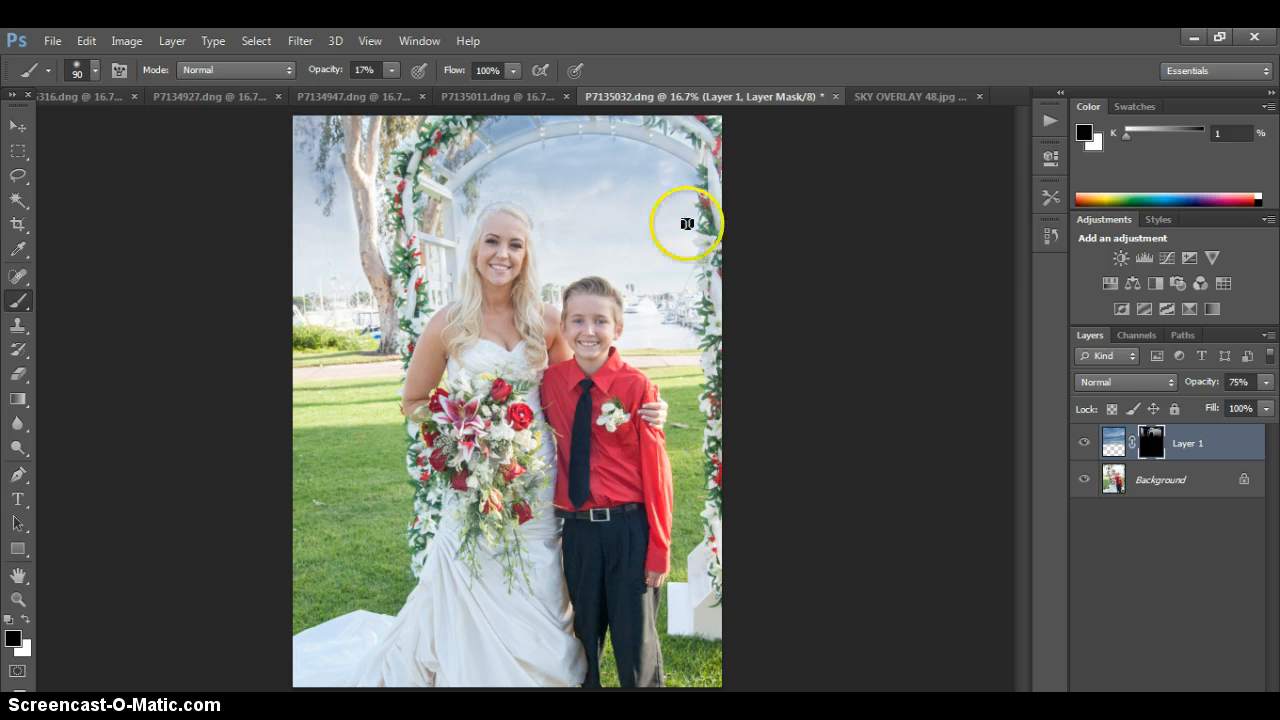
Toggle the visibility of Layer 1 off and on to compare the photo with and without the sky overlay.
left_click(1084, 444)
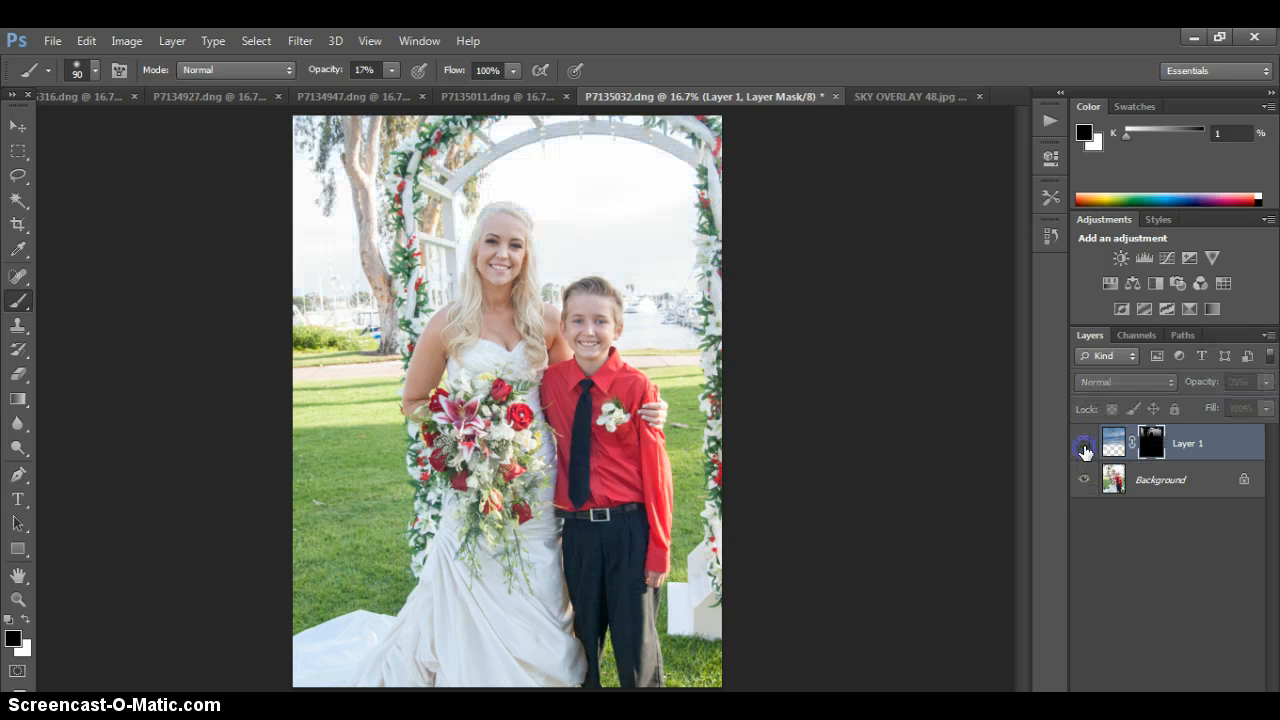
left_click(1084, 448)
left_click(1084, 448)
left_click(1084, 448)
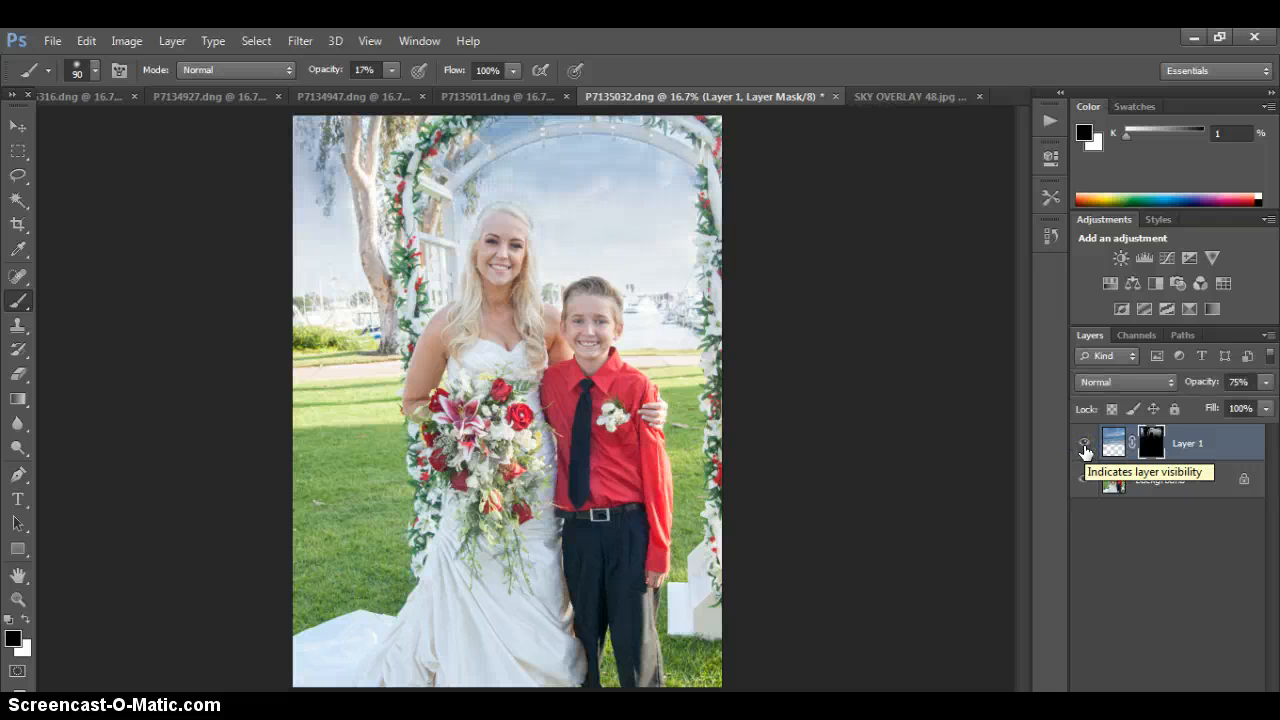